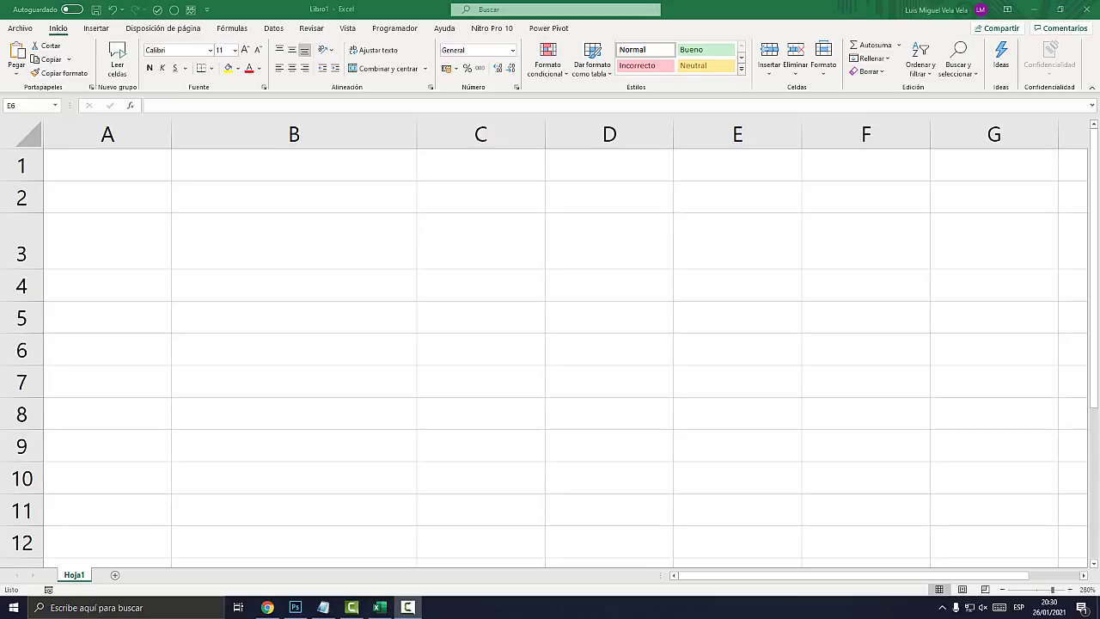
Select cell B3 and insert a new blank equation from the Insertar tab
click(294, 240)
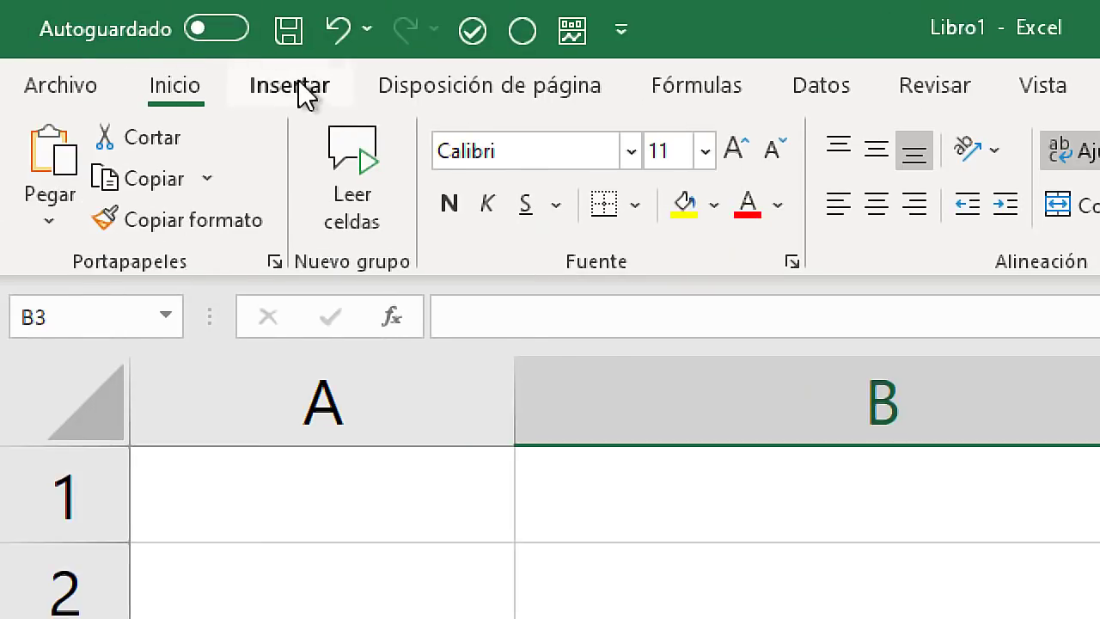
click(303, 95)
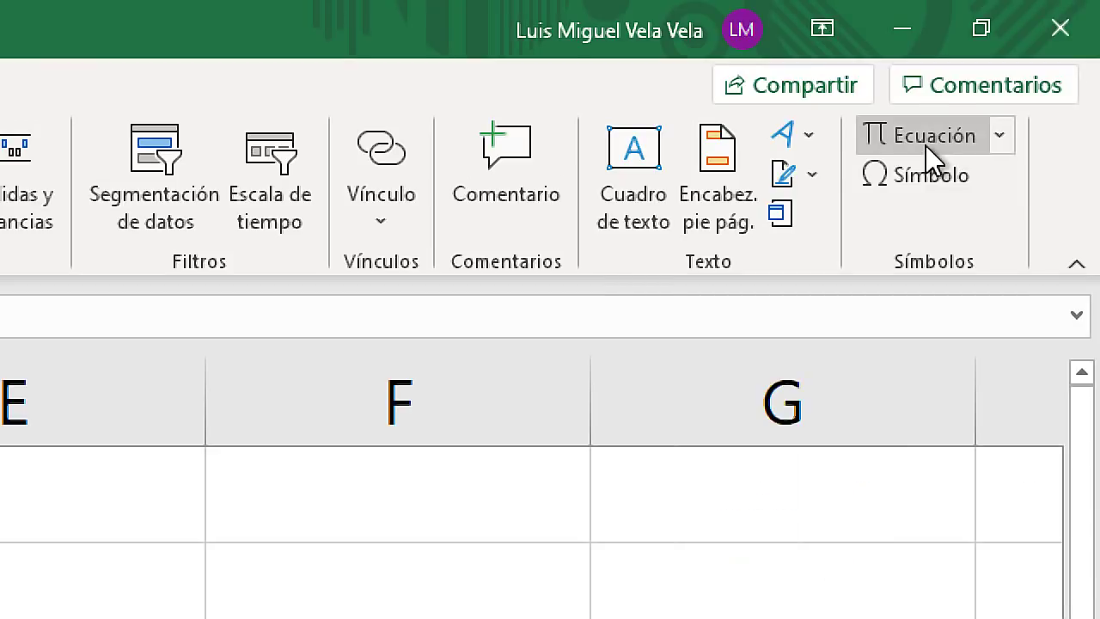
click(925, 134)
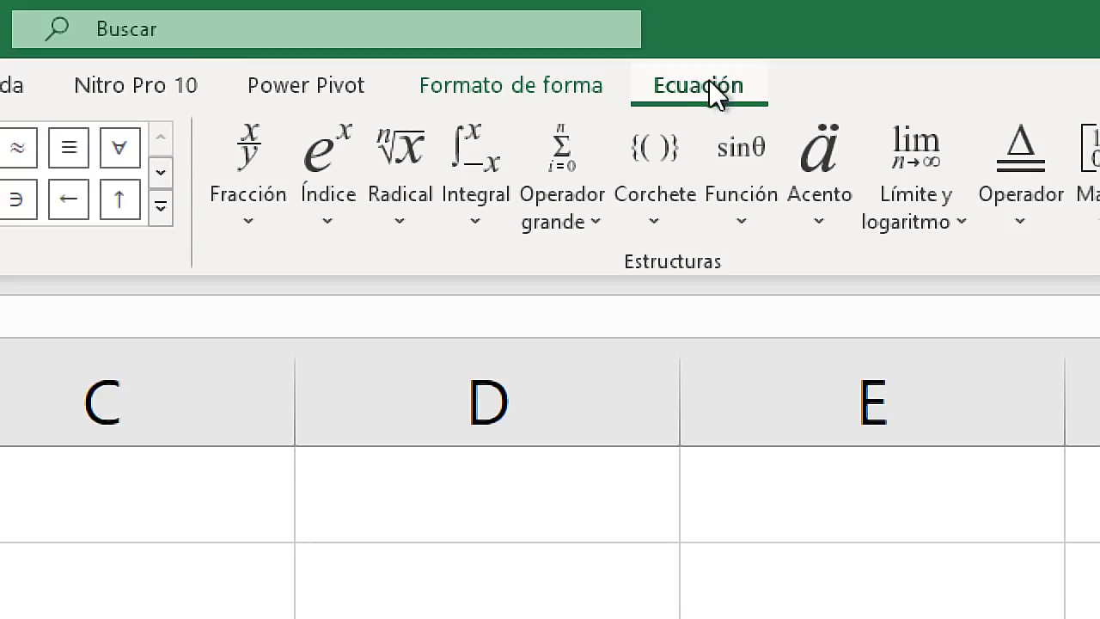
Add an overbar accent to the equation, nudge the box upward, and select the slot under the bar
click(823, 230)
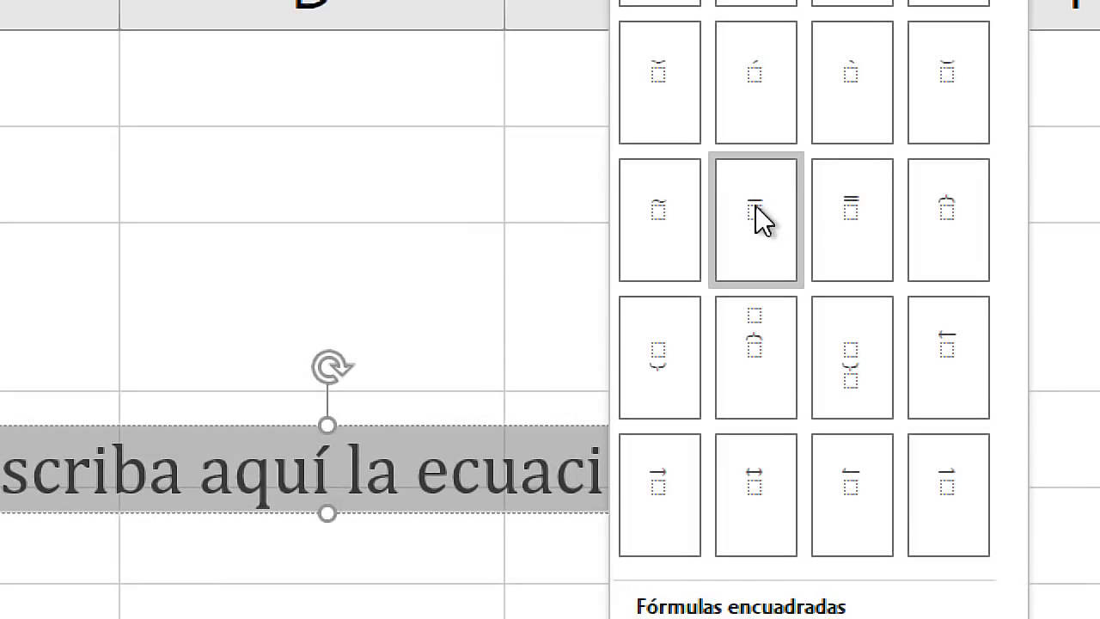
click(760, 219)
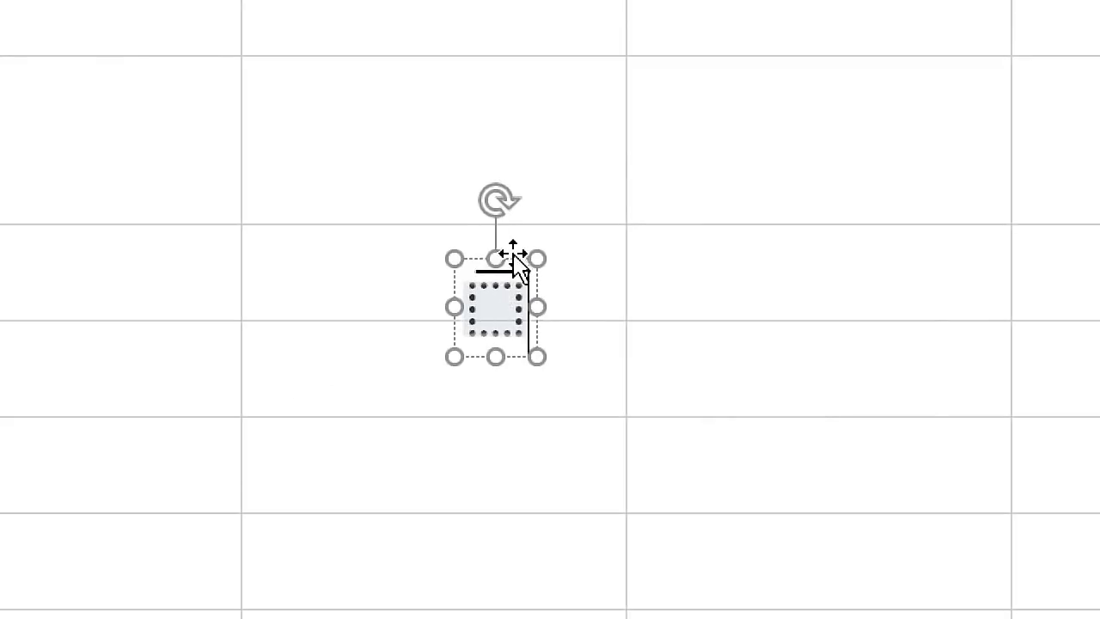
mouse_move(515, 253)
mouse_down()
mouse_move(507, 185)
mouse_move(481, 171)
mouse_up()
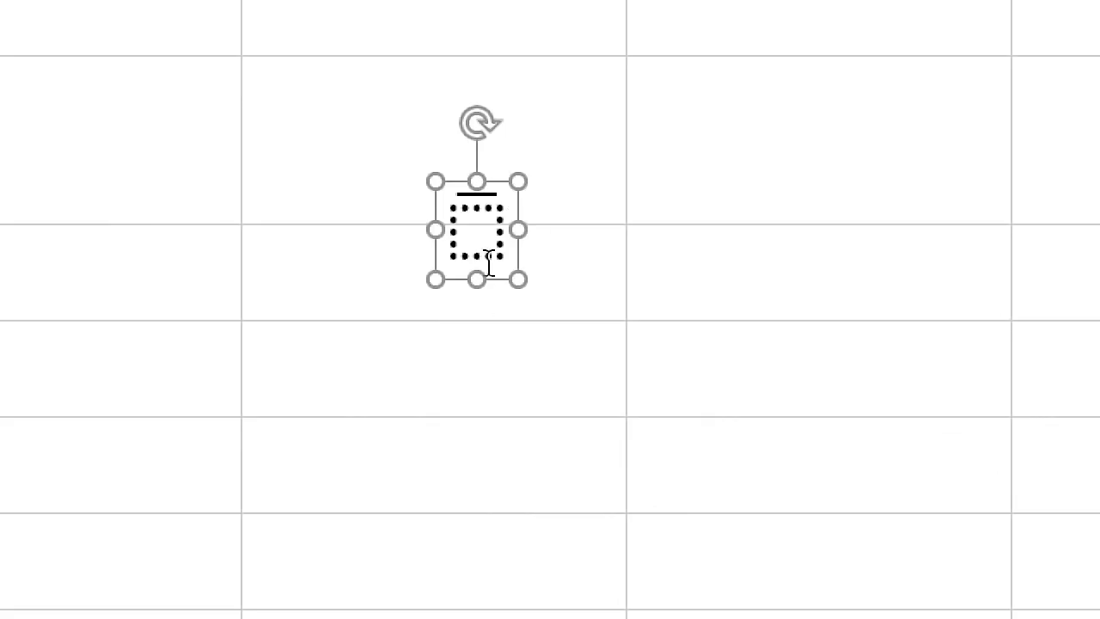
click(485, 228)
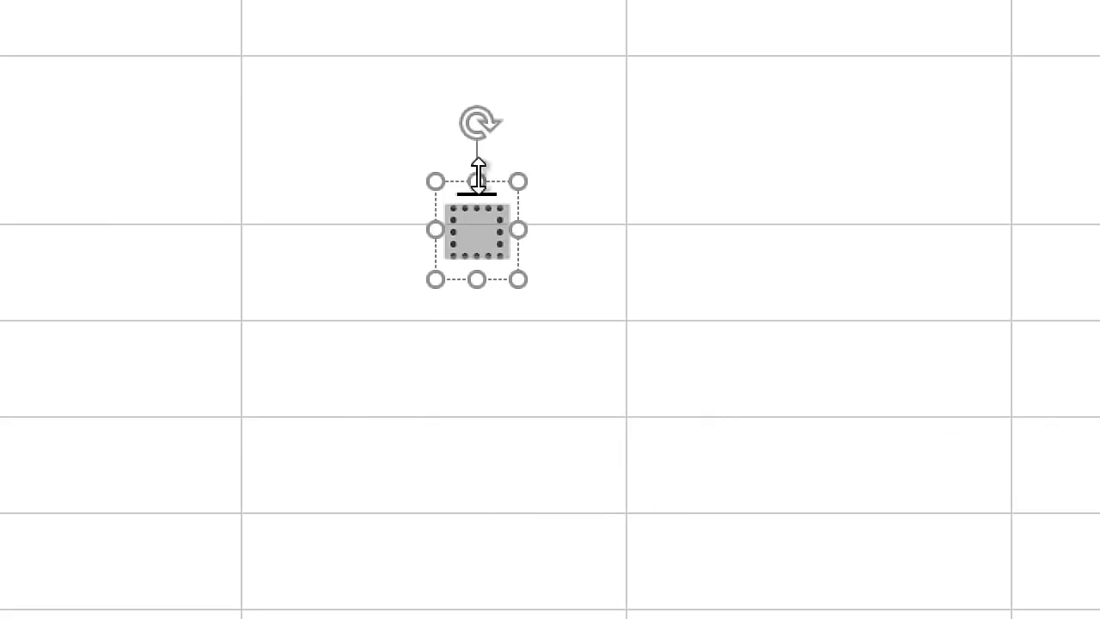
click(564, 238)
click(473, 214)
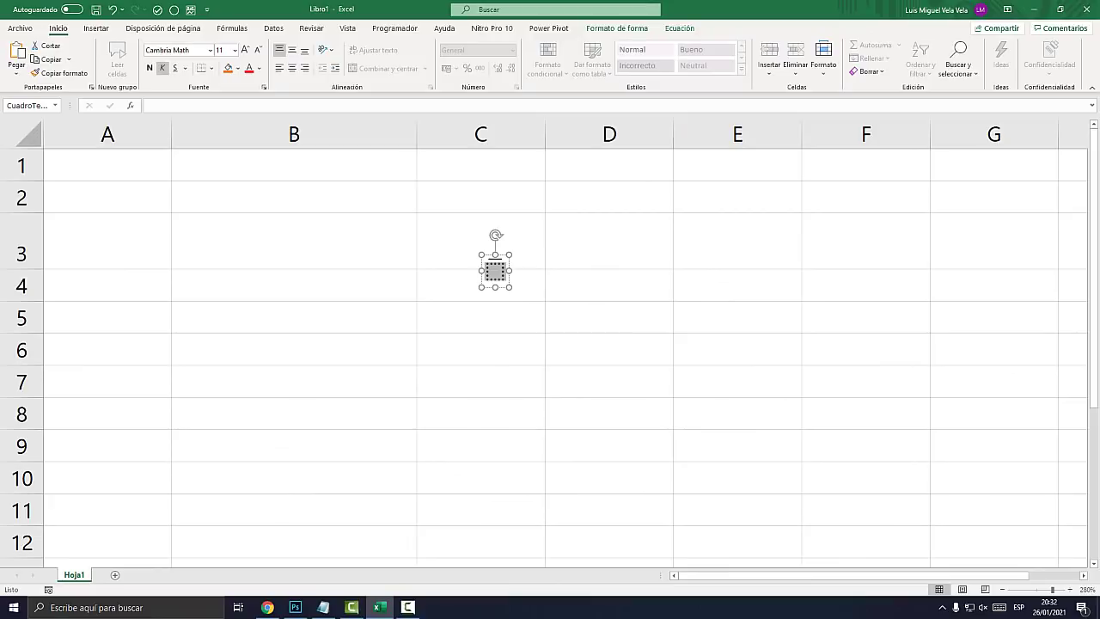
Type 'El Tío Tech' under the overbar and move the equation box up into row 3
text(El Tío)
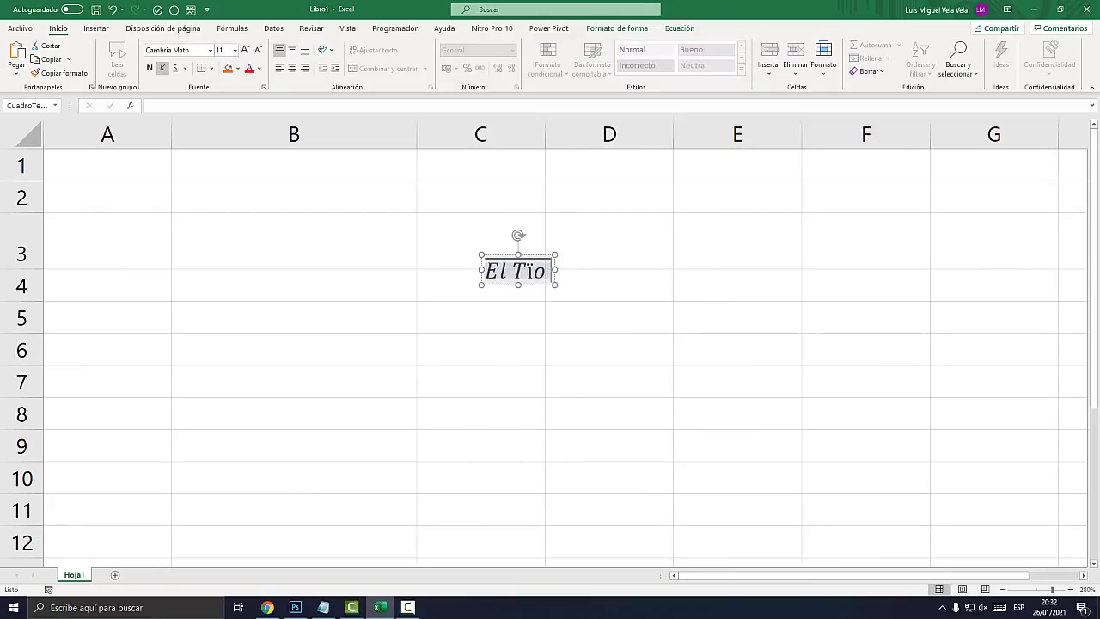
text( Tech)
key(BackSpace)
key(BackSpace)
key(BackSpace)
key(BackSpace)
key(BackSpace)
key(BackSpace)
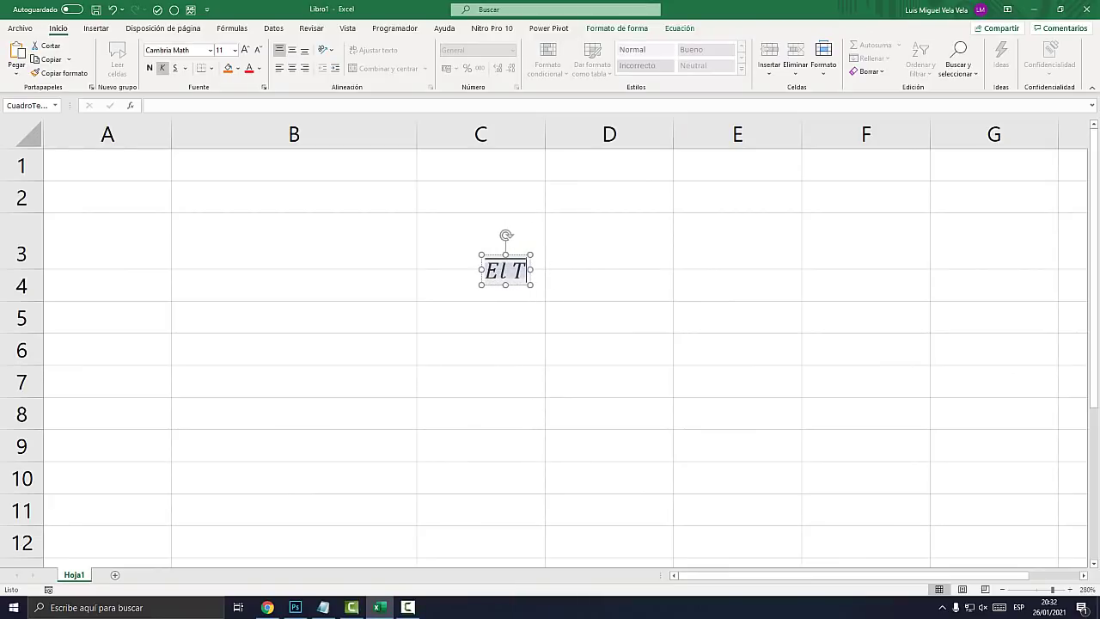
text(ío Te)
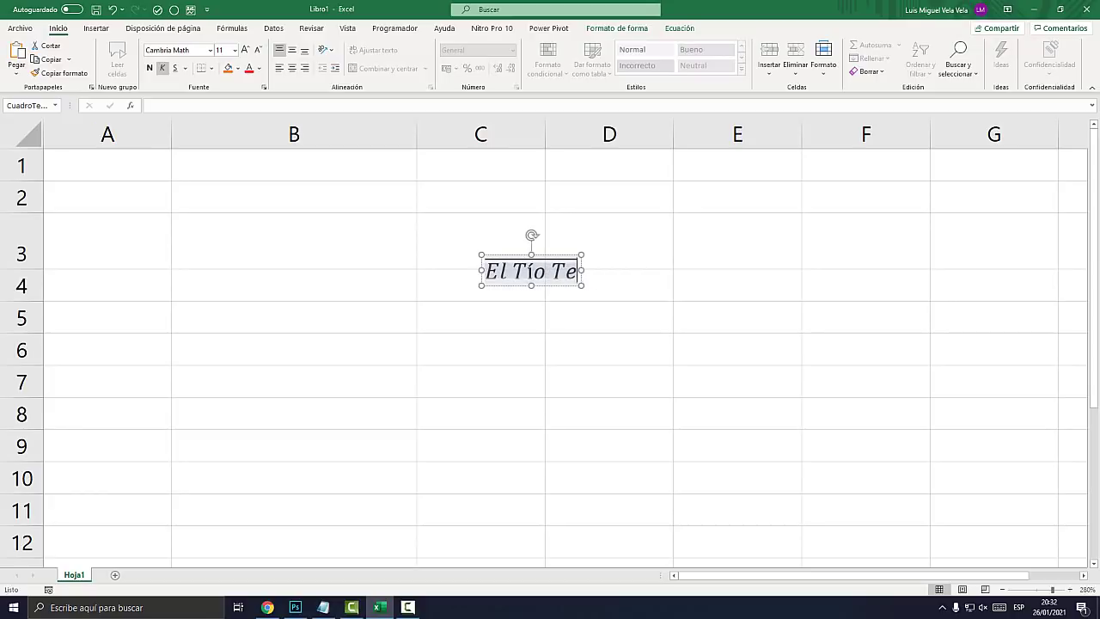
text(ch)
click(481, 316)
click(551, 271)
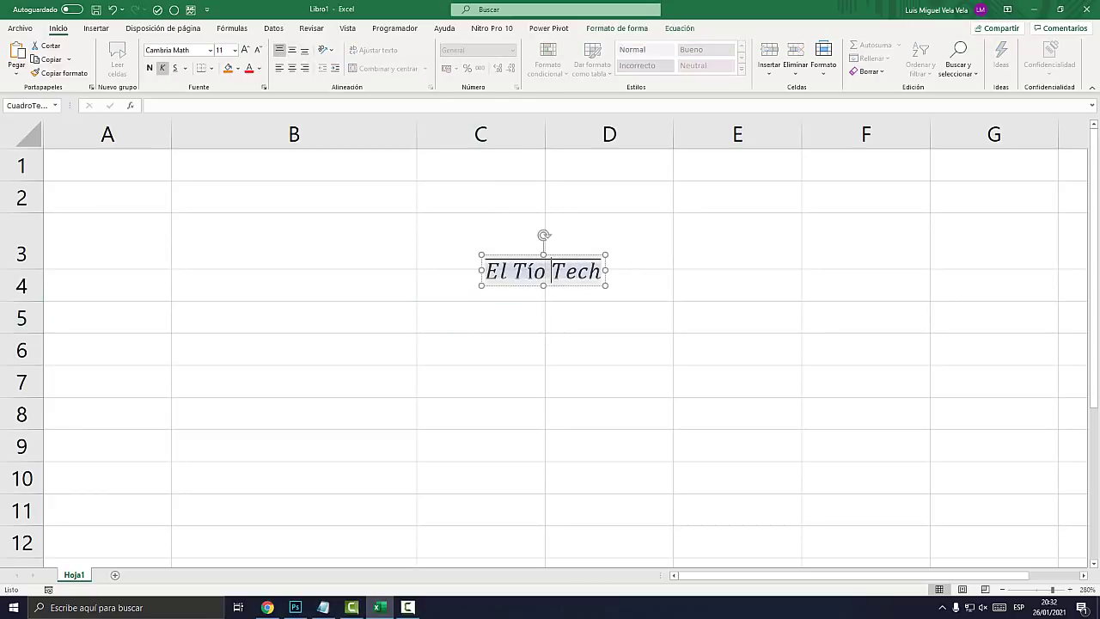
drag(482, 269, 437, 252)
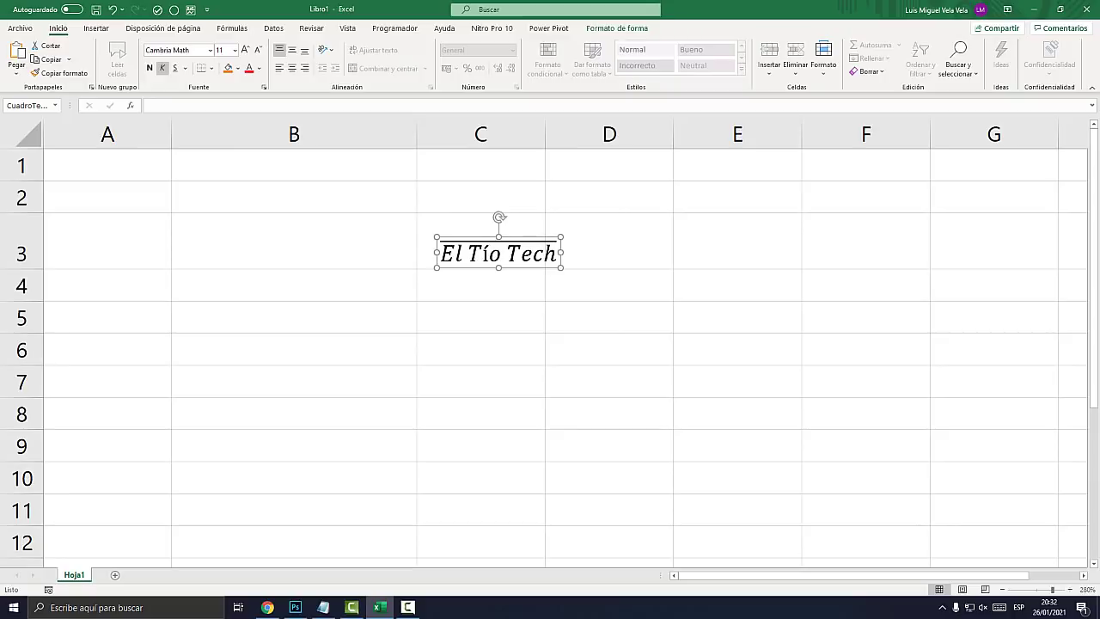
Clear the overbar text and replace it with 2b+3b
key(ctrl+e)
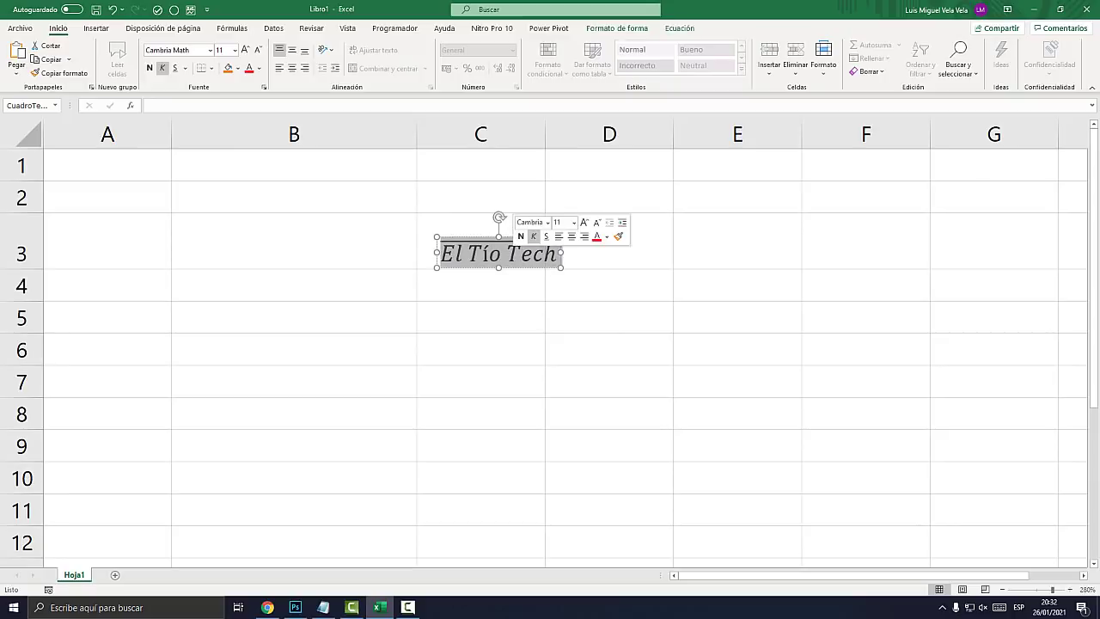
key(Right)
key(BackSpace)
key(BackSpace)
key(BackSpace)
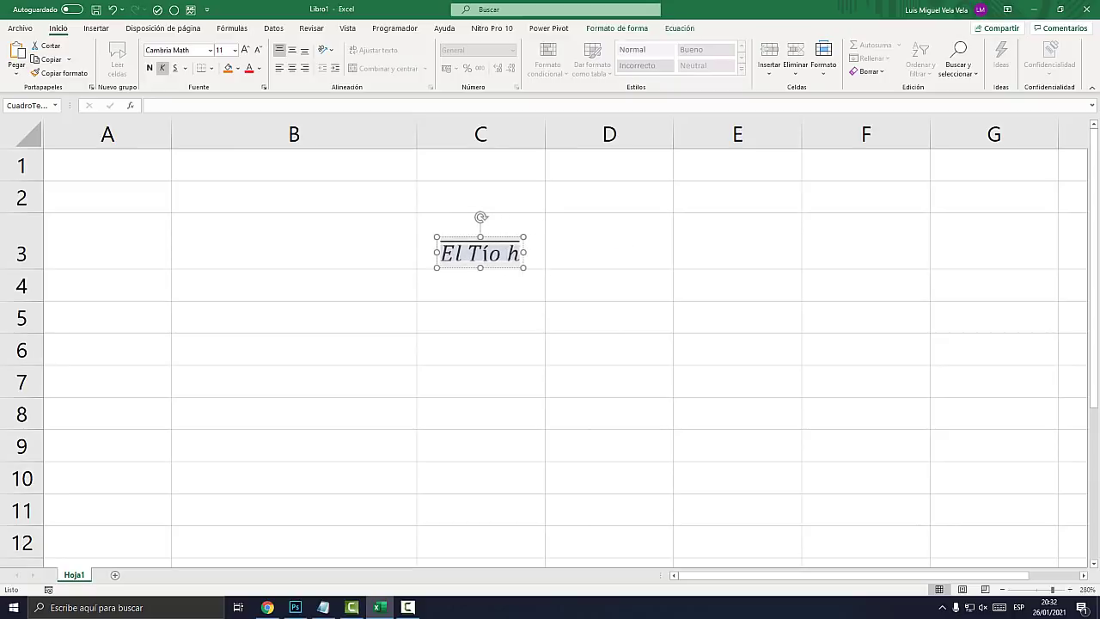
key(BackSpace)
key(BackSpace)
key(BackSpace)
key(BackSpace)
key(BackSpace)
key(BackSpace)
key(BackSpace)
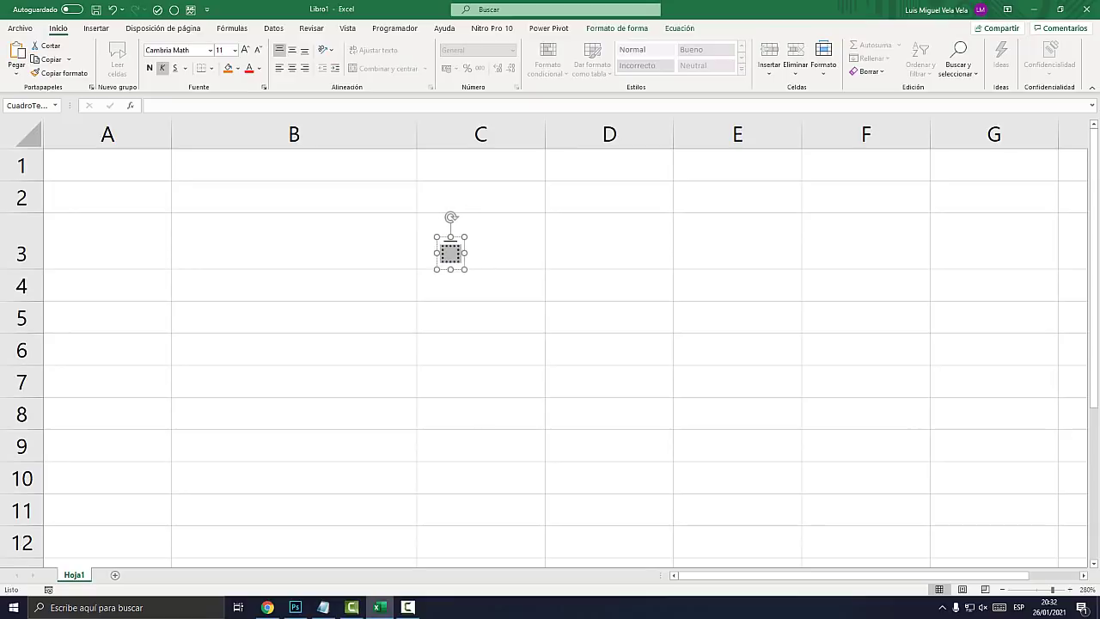
text(2b+)
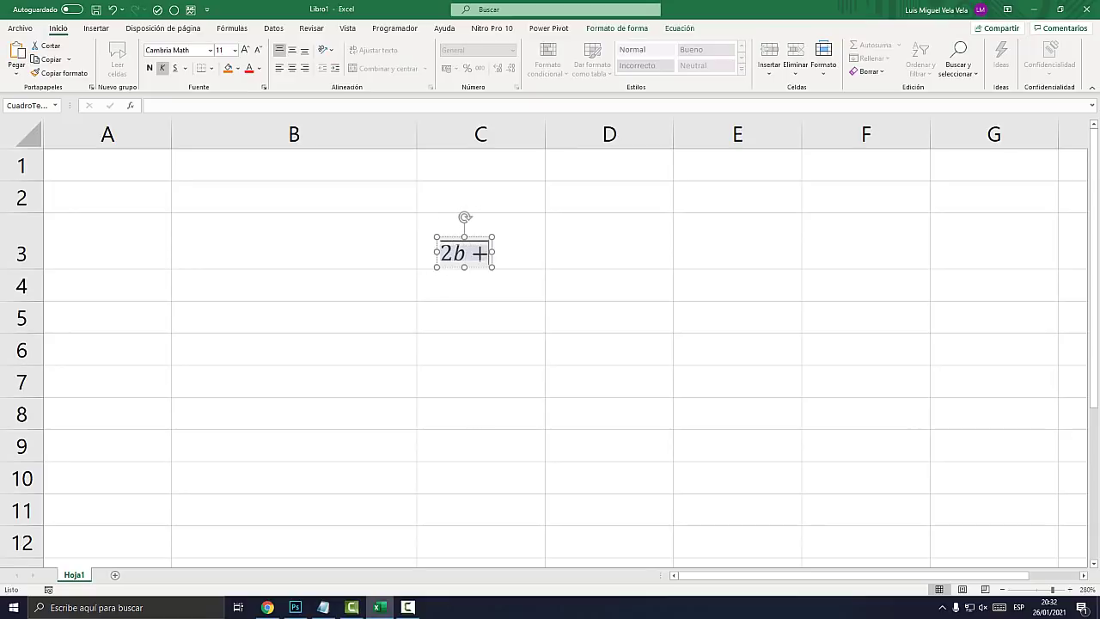
text(3b)
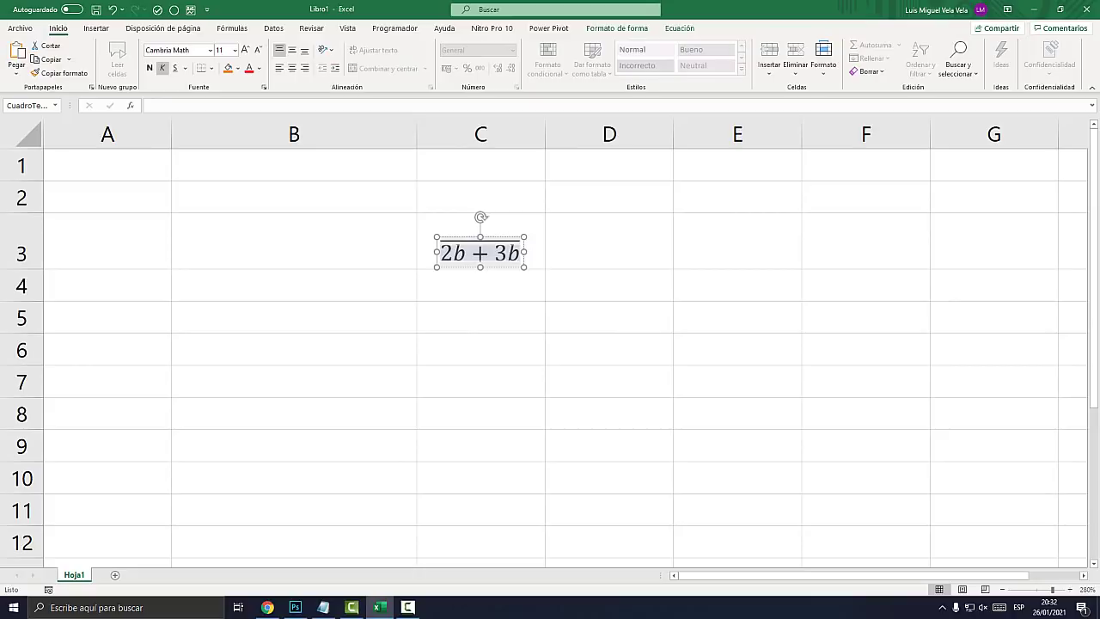
Move the equation into B3 and enlarge it to font size 66
mouse_move(437, 251)
mouse_down()
mouse_move(313, 260)
mouse_move(395, 260)
mouse_up()
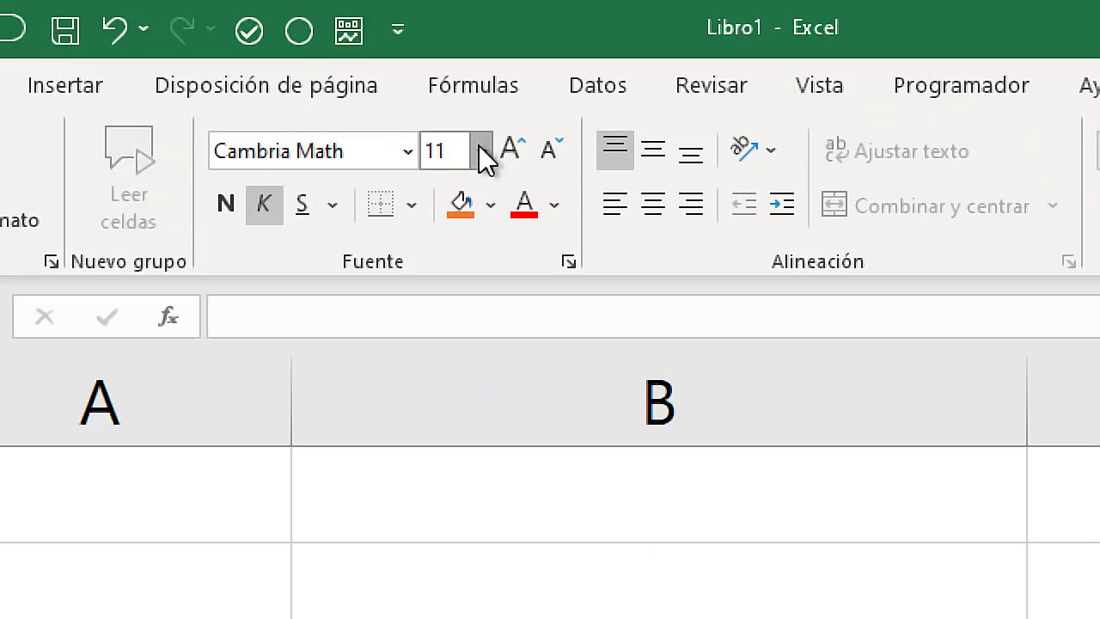
click(485, 159)
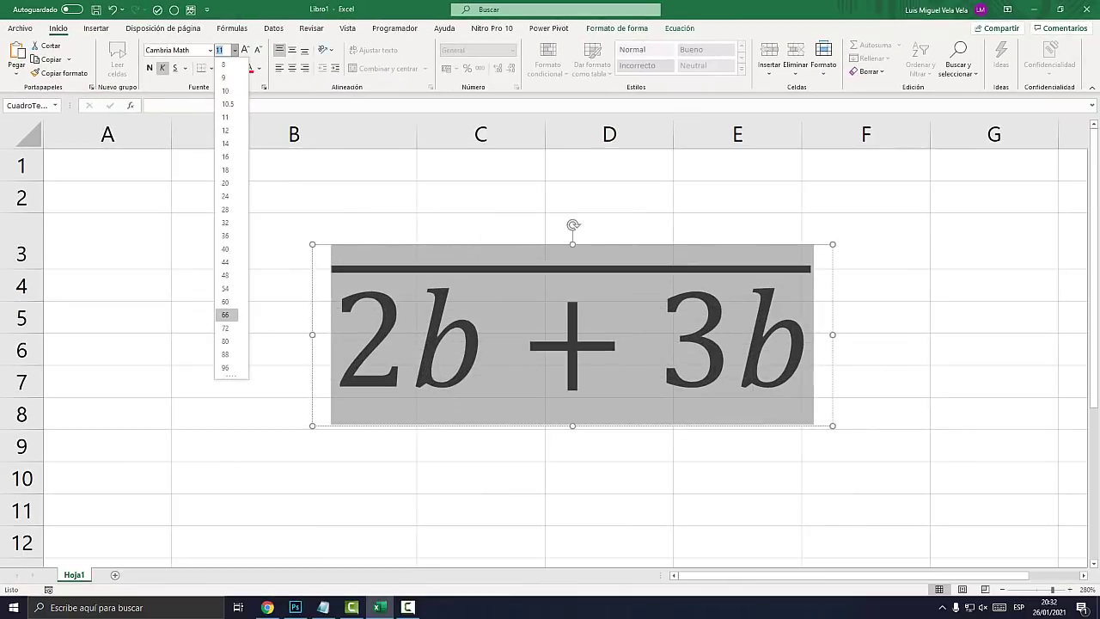
click(225, 315)
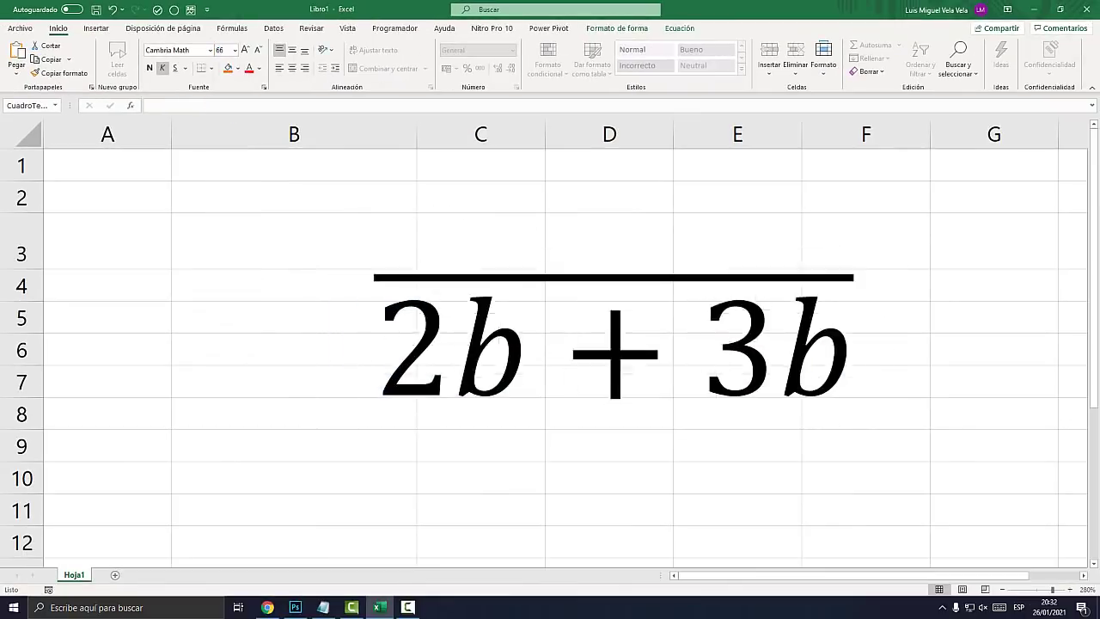
key(Escape)
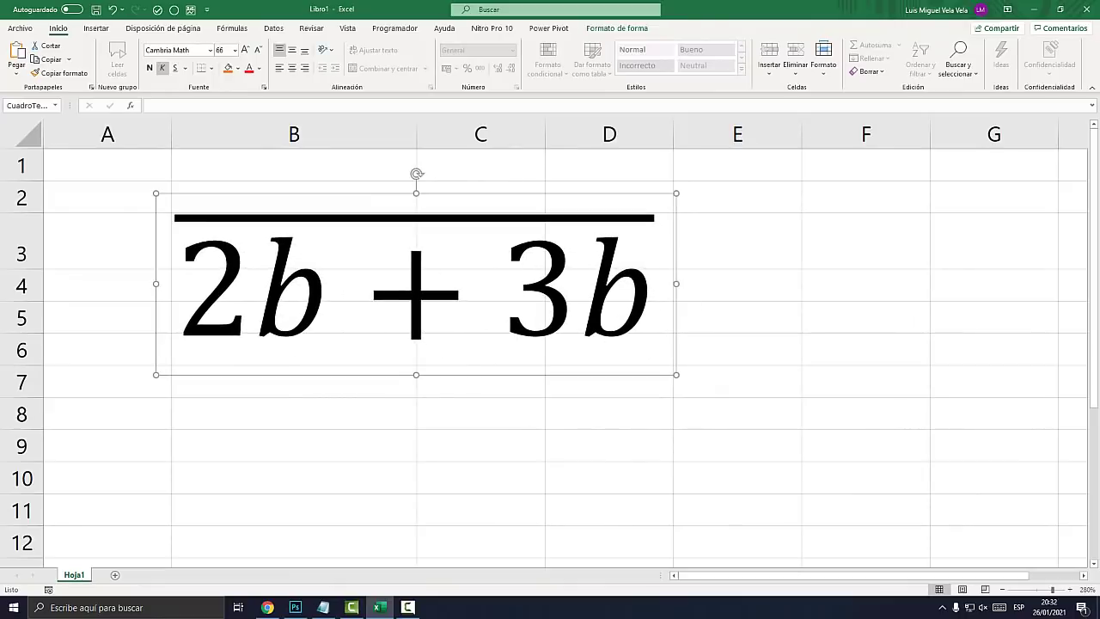
click(737, 284)
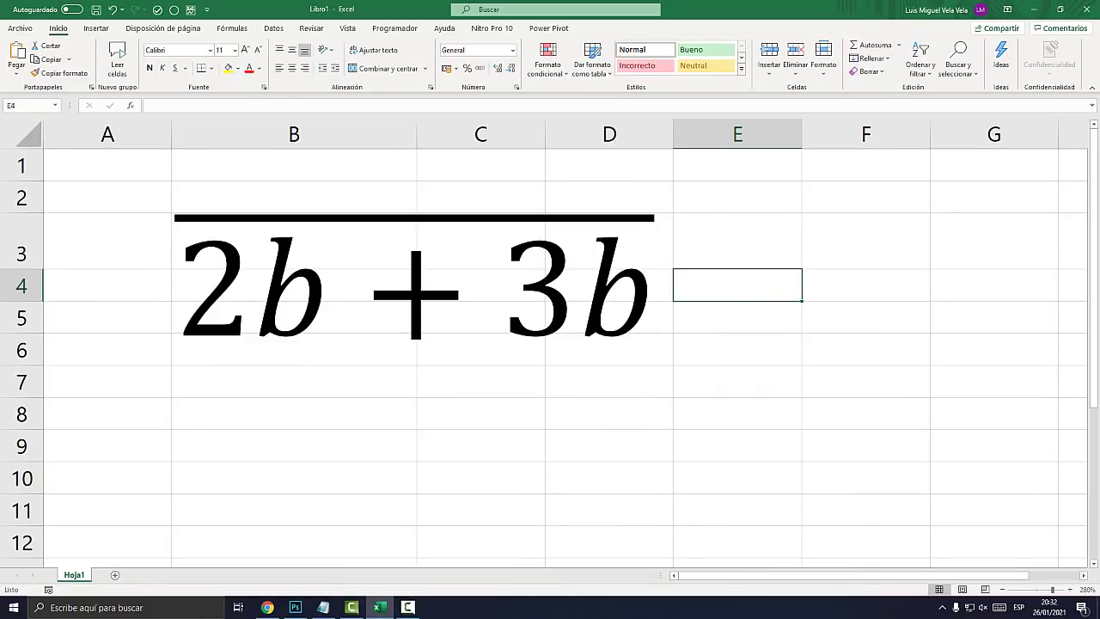
Select the overbarred equation box and delete it
click(363, 284)
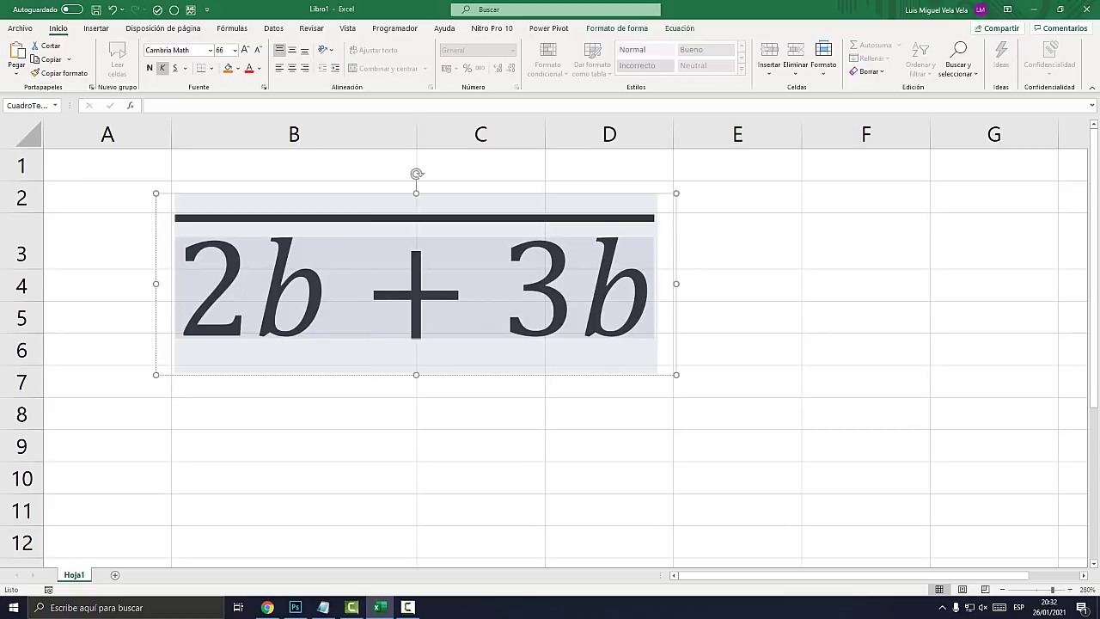
key(Escape)
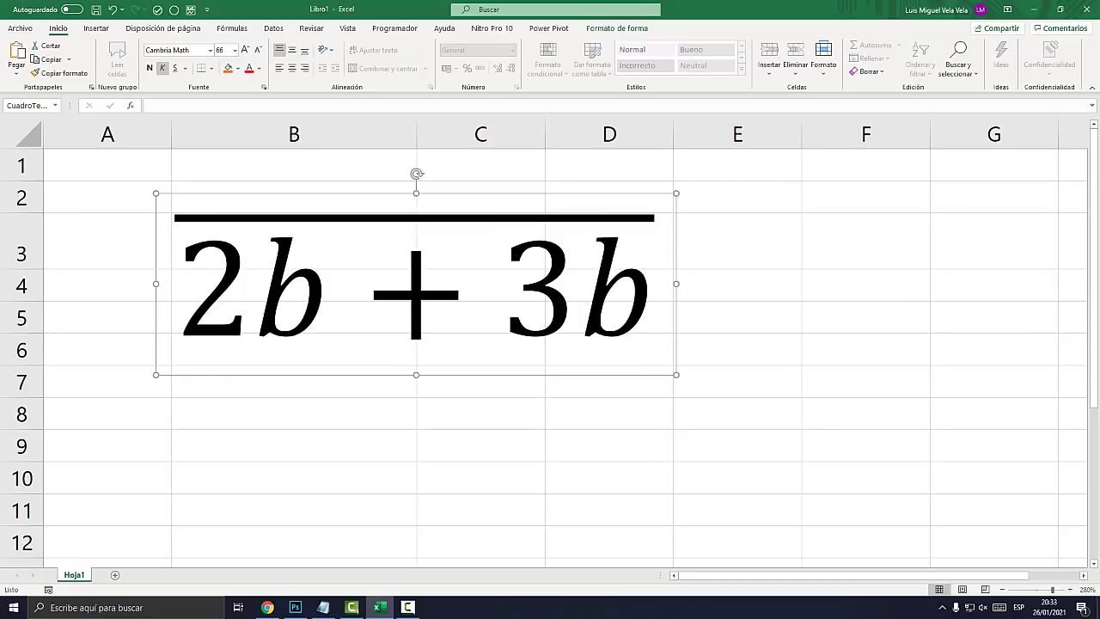
key(Delete)
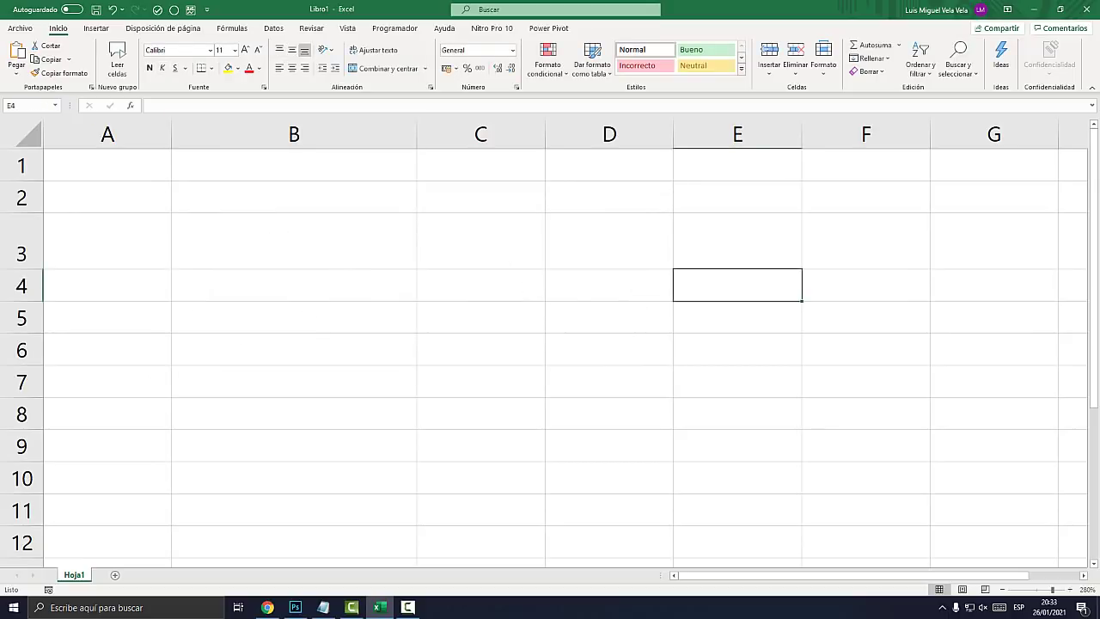
Type a line of underscores in B3, then switch to the teclado.png keyboard image in Photoshop
click(294, 240)
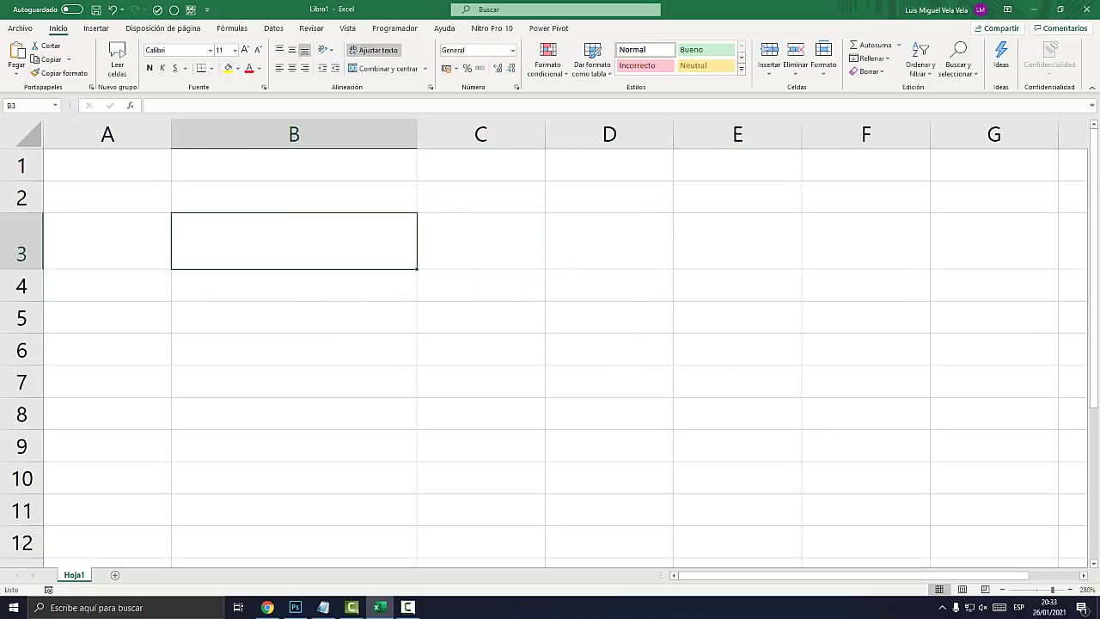
text(_)
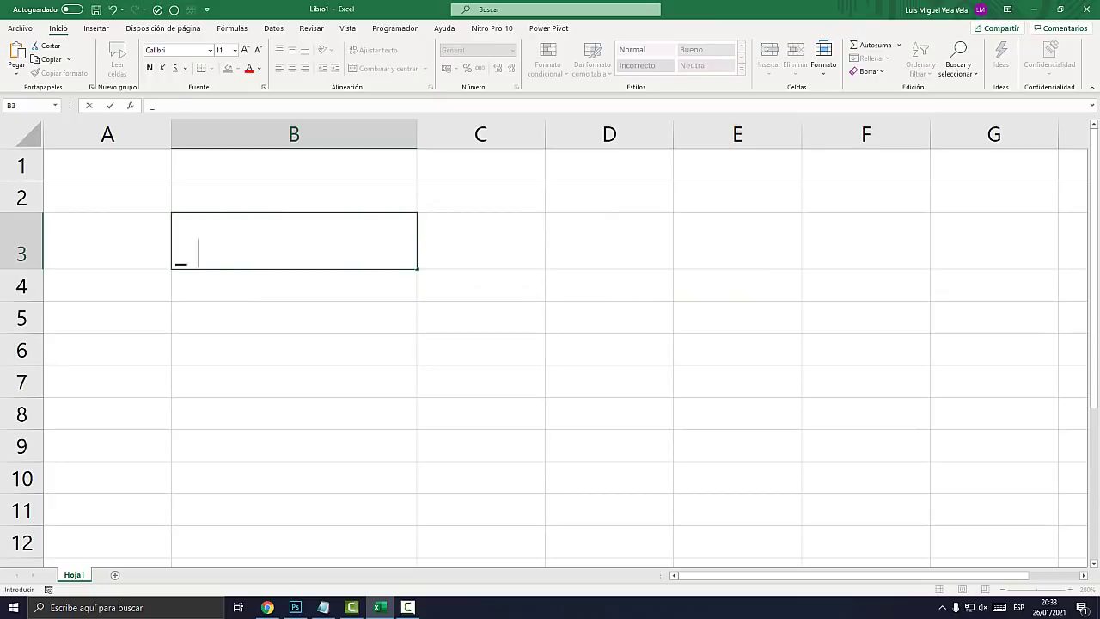
text(____________)
key(BackSpace)
key(BackSpace)
key(BackSpace)
key(BackSpace)
key(BackSpace)
key(BackSpace)
key(BackSpace)
key(BackSpace)
key(BackSpace)
key(BackSpace)
key(BackSpace)
click(295, 607)
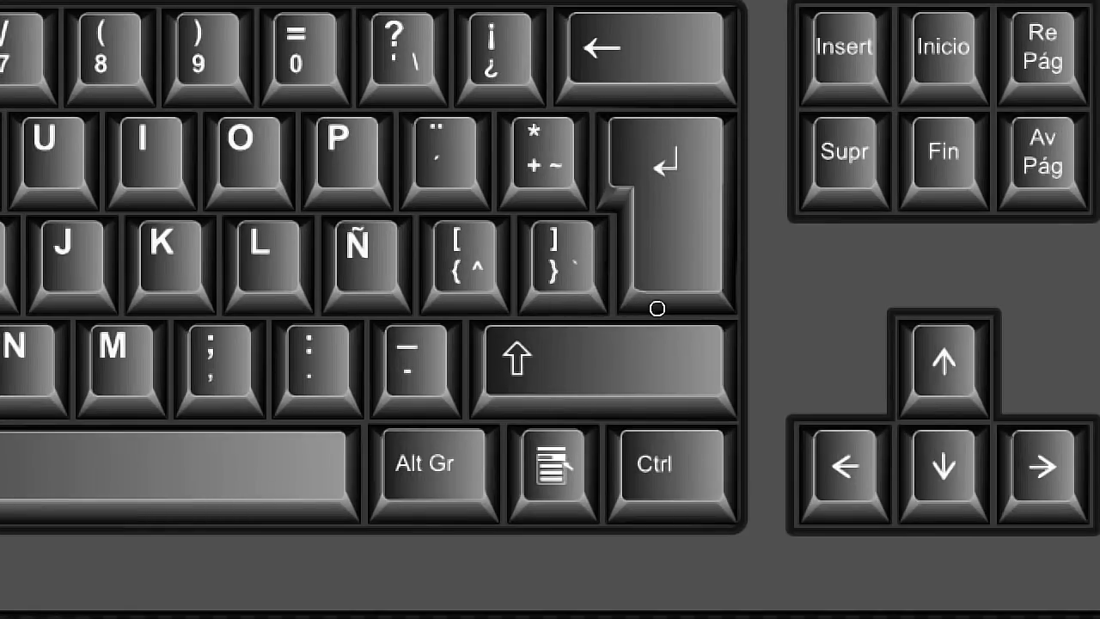
Circle the right Shift key and the -/_ key in red, then return to Excel
drag(591, 362, 557, 364)
mouse_move(556, 310)
mouse_down()
mouse_move(471, 351)
mouse_move(590, 435)
mouse_move(739, 417)
mouse_move(711, 319)
mouse_move(644, 310)
mouse_up()
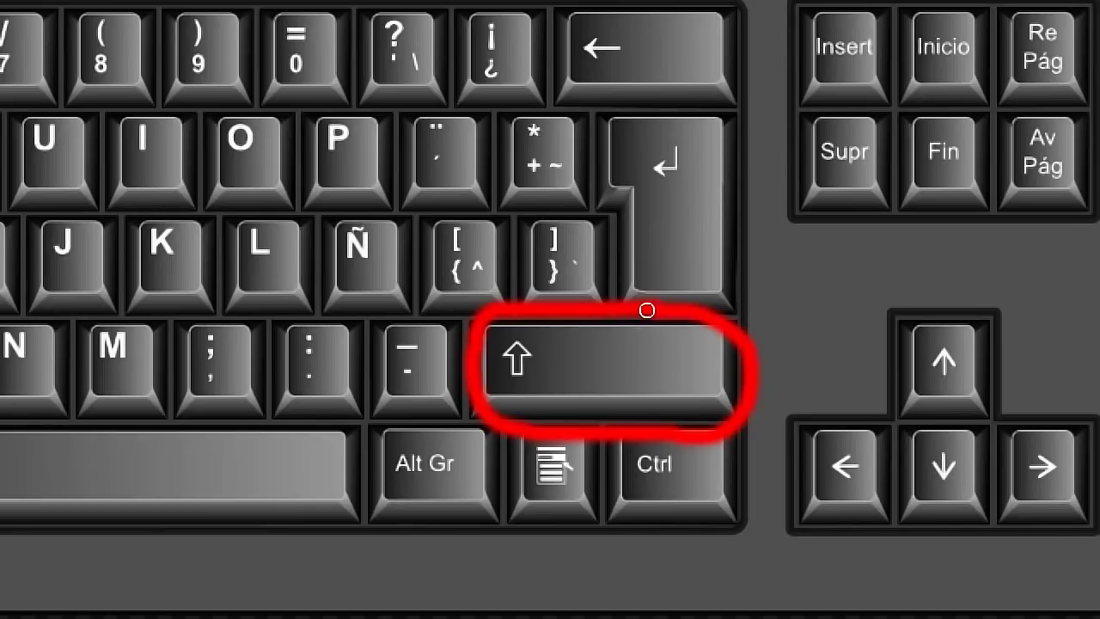
mouse_move(456, 304)
mouse_down()
mouse_move(412, 298)
mouse_move(363, 386)
mouse_move(454, 422)
mouse_move(468, 292)
mouse_up()
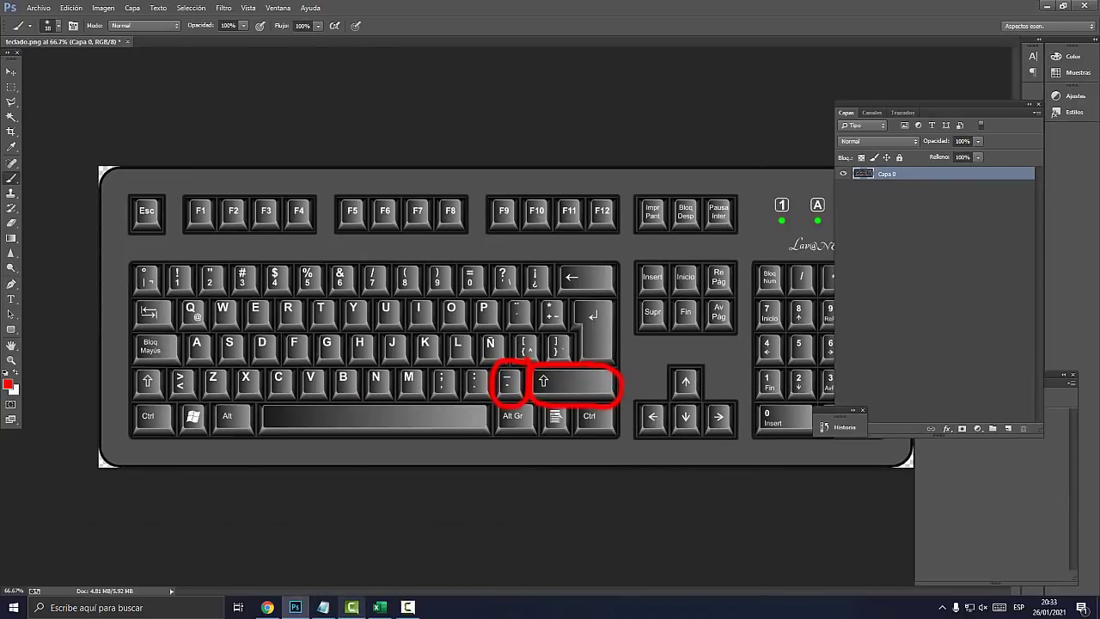
click(379, 606)
Type a long underscore line in B3, then go back to the keyboard image in Photoshop
text(_)
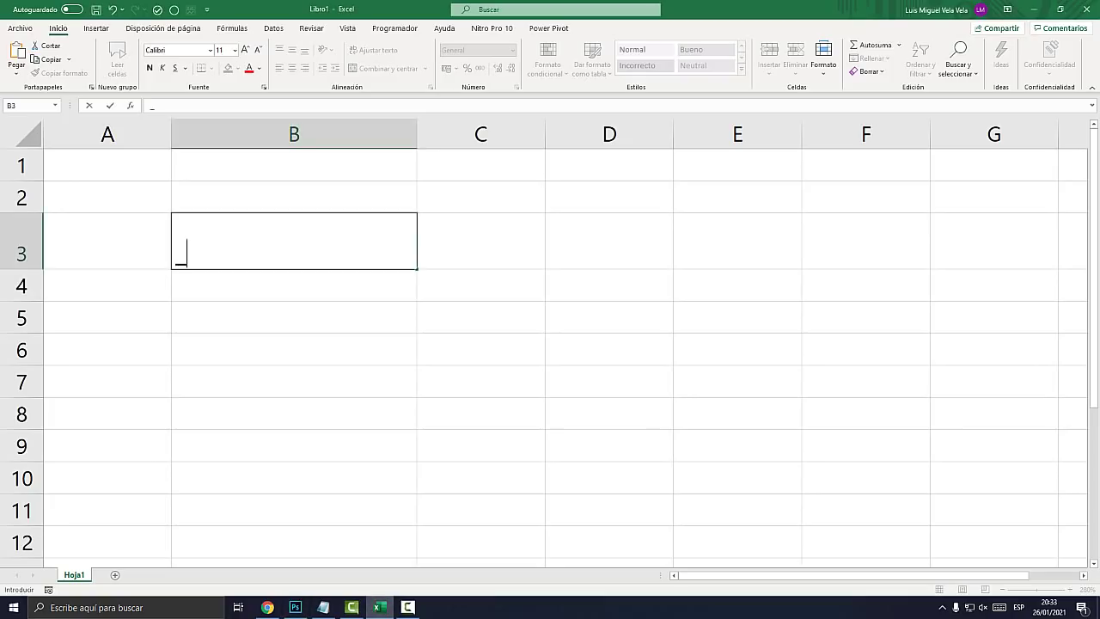
text(_______________)
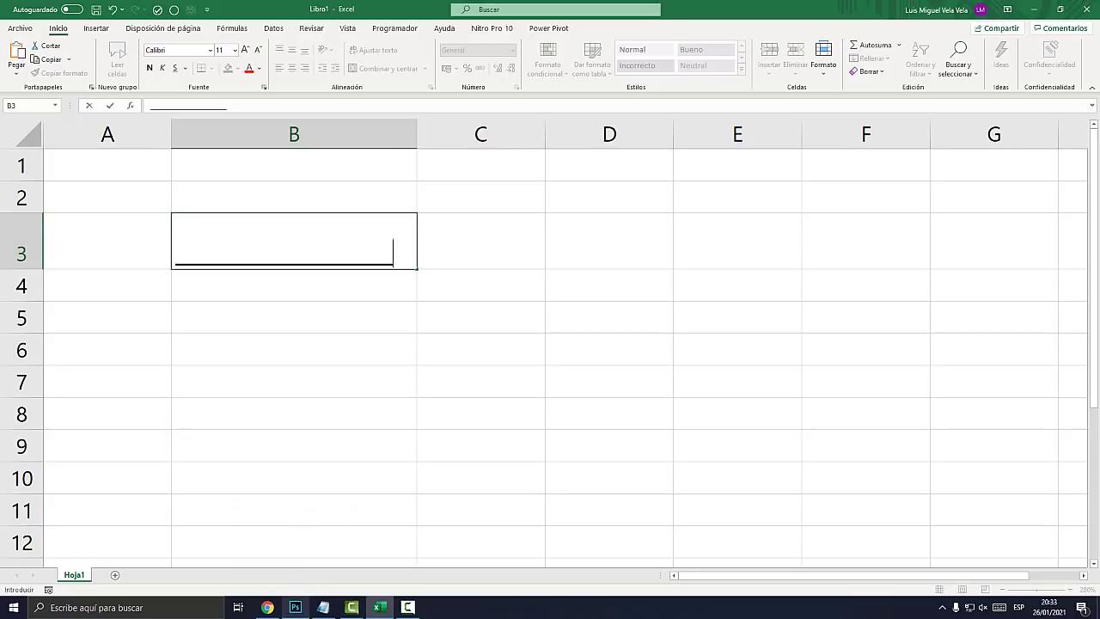
click(295, 607)
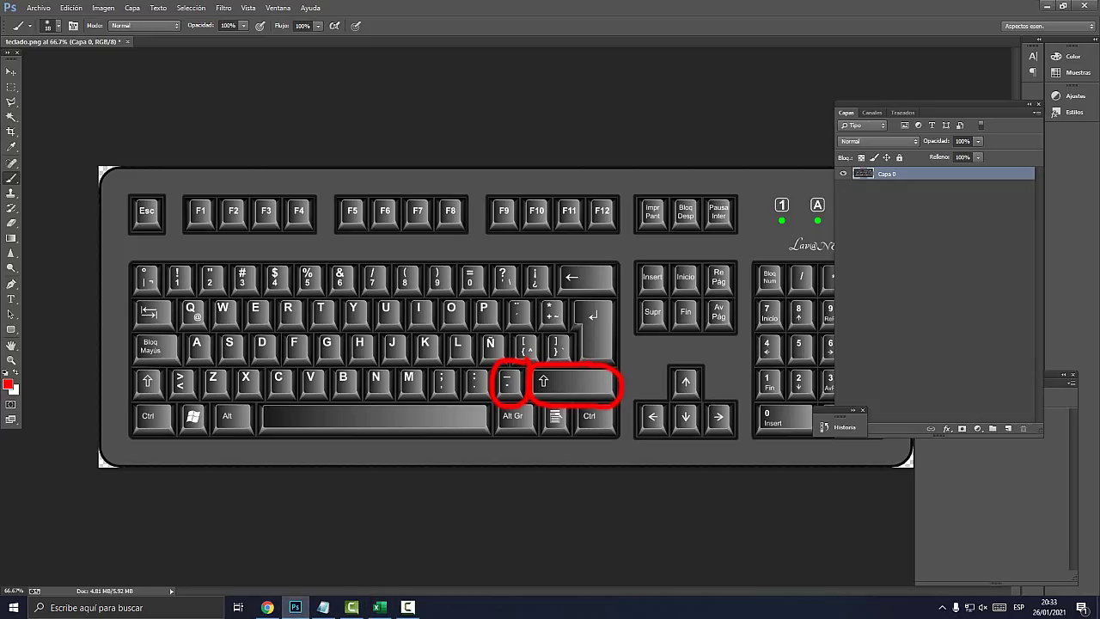
Undo both red brush strokes from the Historia panel, moving the layers panel aside
drag(945, 112, 709, 45)
click(278, 8)
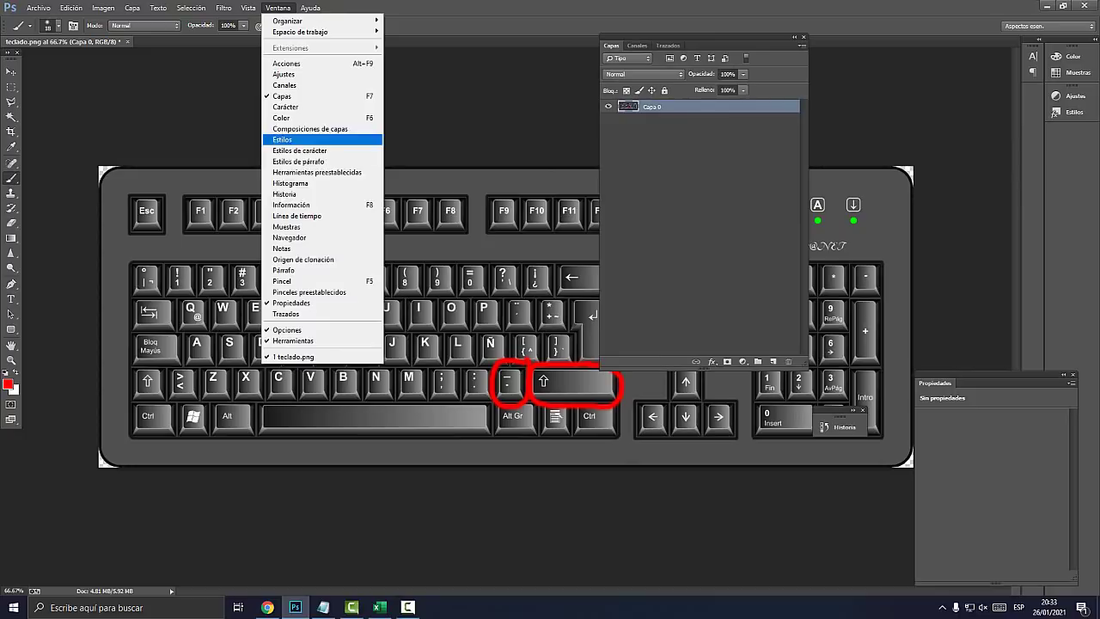
click(301, 192)
click(643, 446)
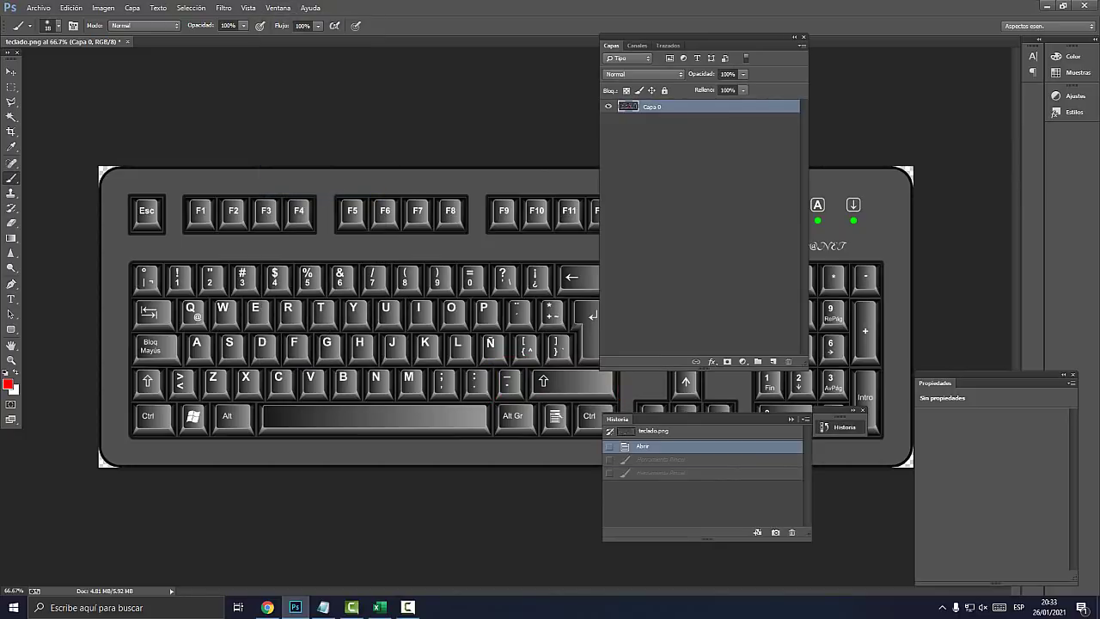
drag(704, 37, 825, 72)
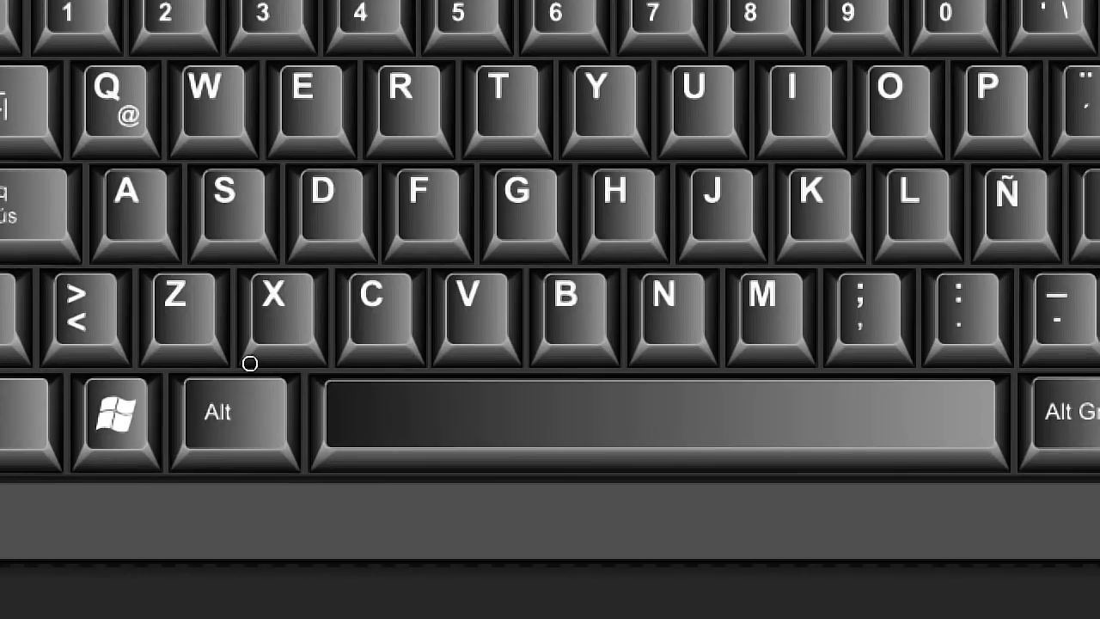
Circle the left Alt and Enter keys in red, then return to Excel
mouse_move(246, 399)
mouse_down()
mouse_move(205, 424)
mouse_move(279, 361)
mouse_up()
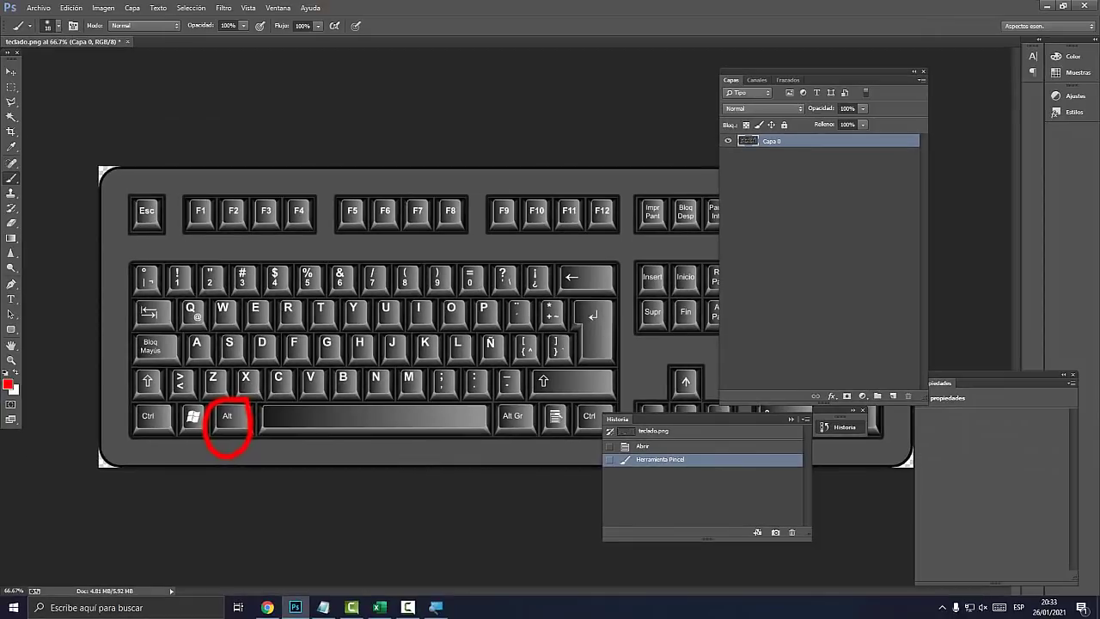
mouse_move(626, 290)
mouse_down()
mouse_move(564, 368)
mouse_move(620, 340)
mouse_up()
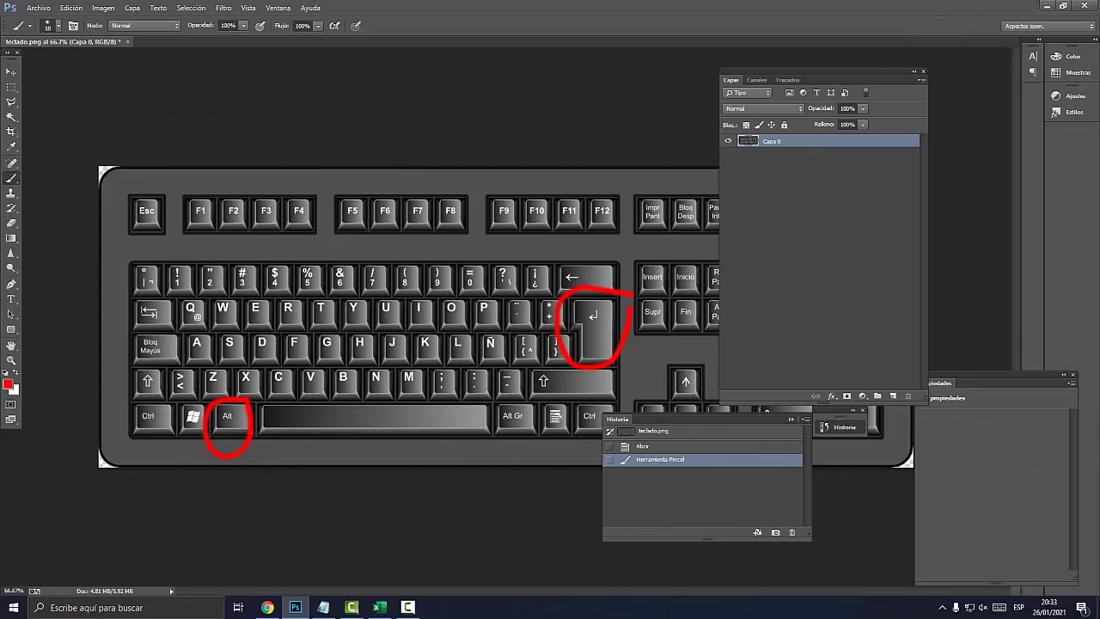
click(379, 606)
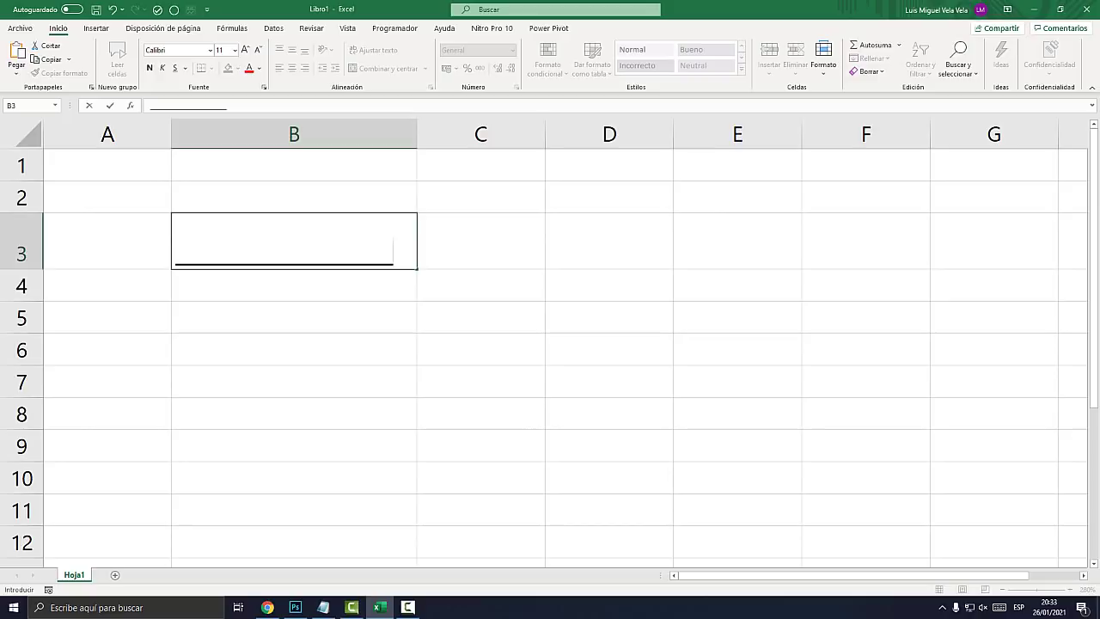
Add a second line 'asdfasdfaksjldhfajklsfdh' to B3 and make row 3 taller
key(alt+Return)
text(asdfasdfaksjldhfajklsfdh)
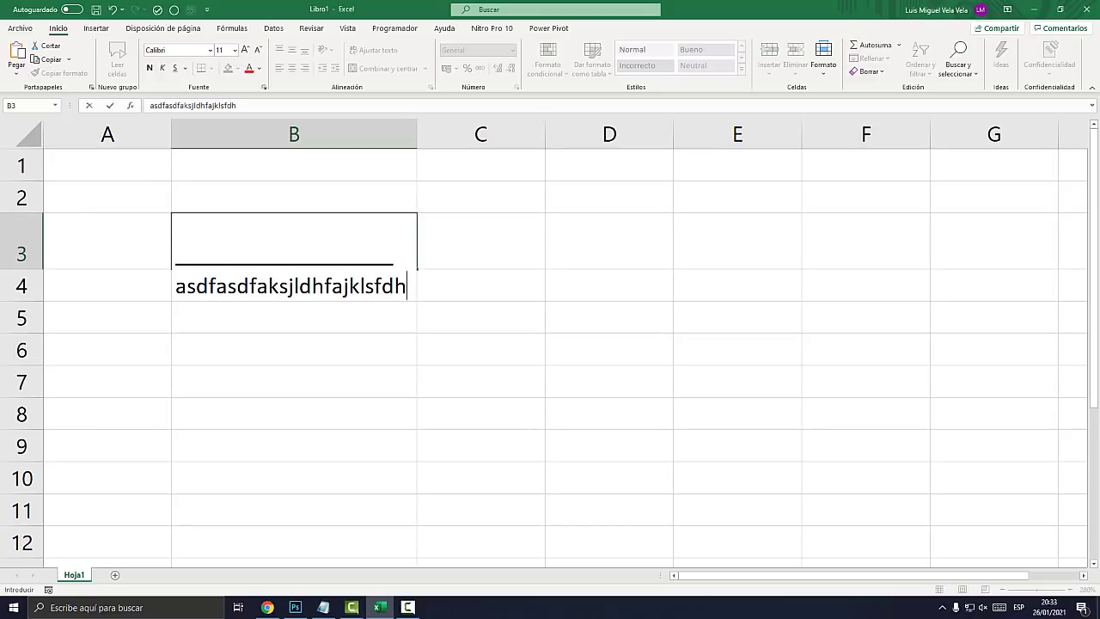
key(Return)
key(Return)
key(Return)
click(294, 253)
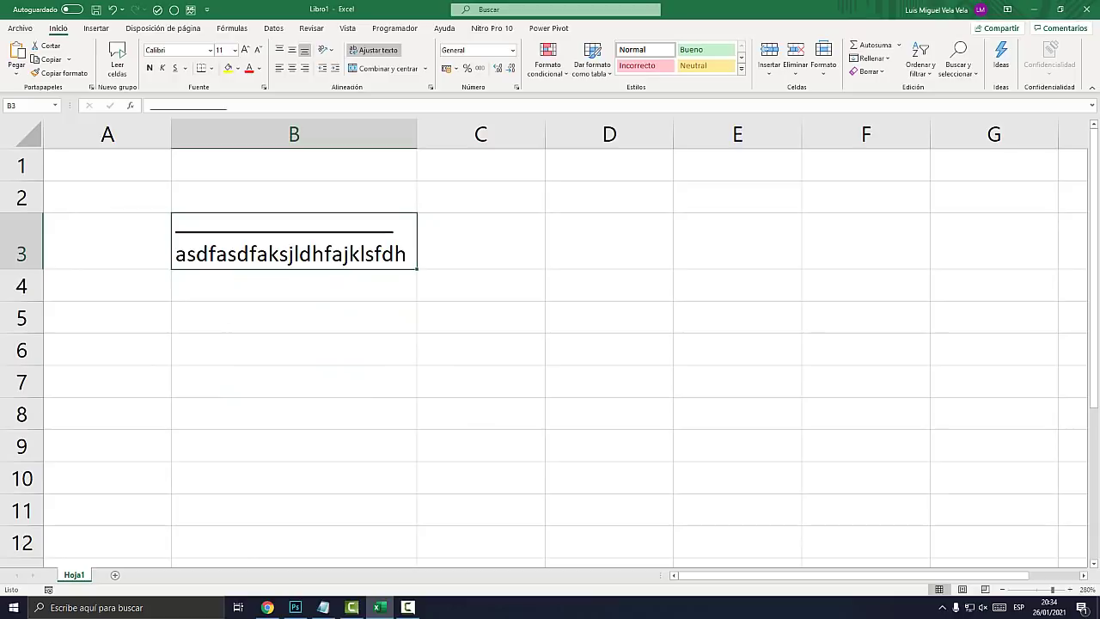
click(293, 349)
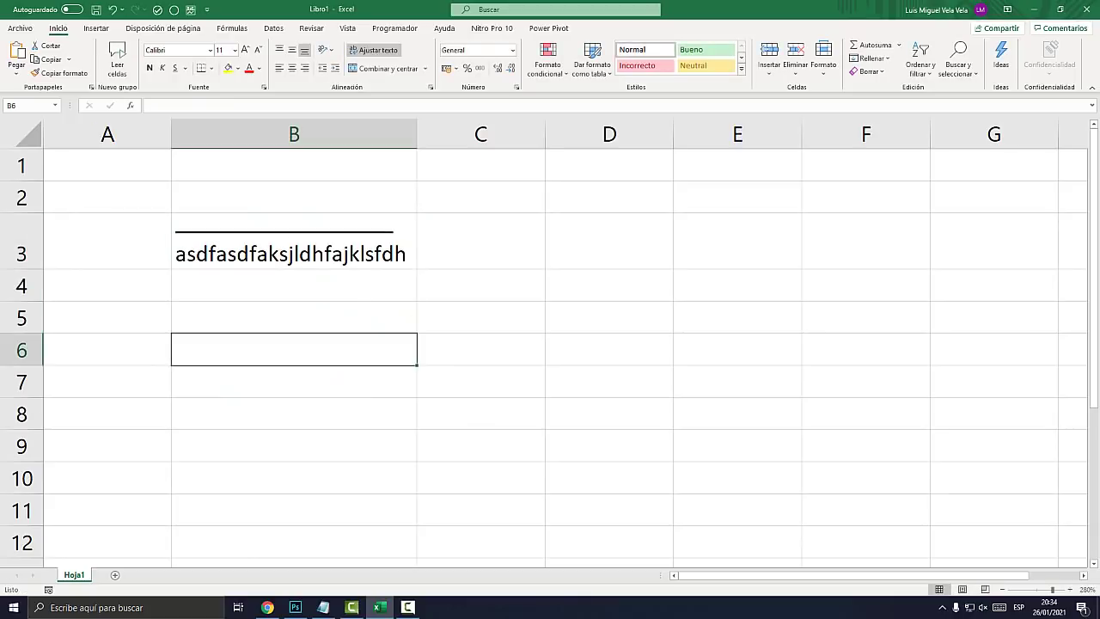
drag(21, 269, 21, 334)
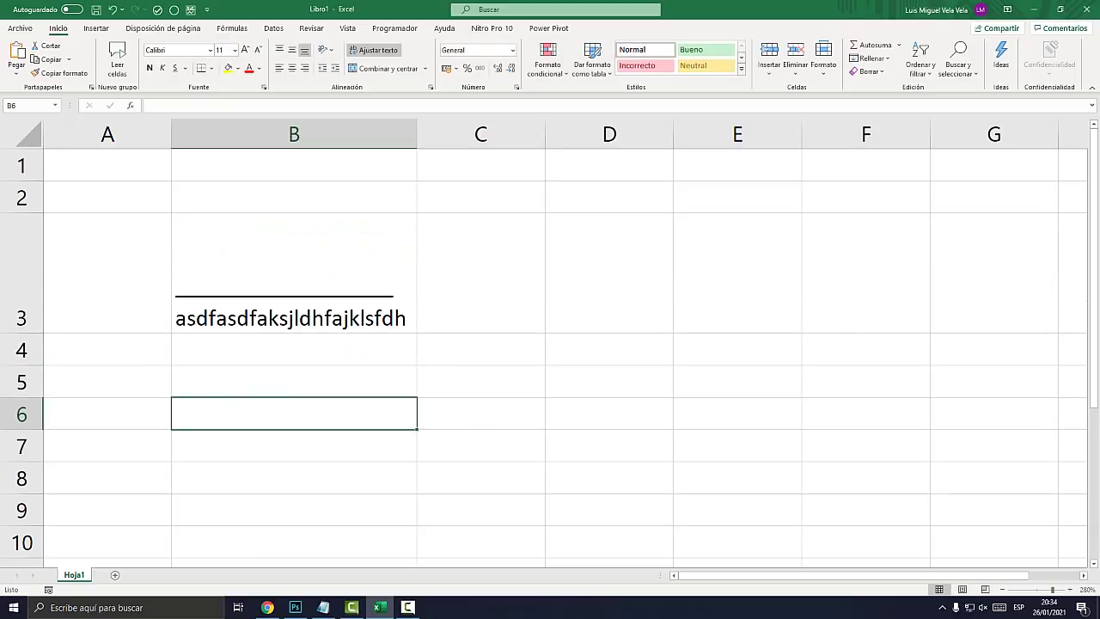
Undo the extra text in B3, delete stray characters, and remove a few underscores
double_click(281, 318)
text(dfzsdfa)
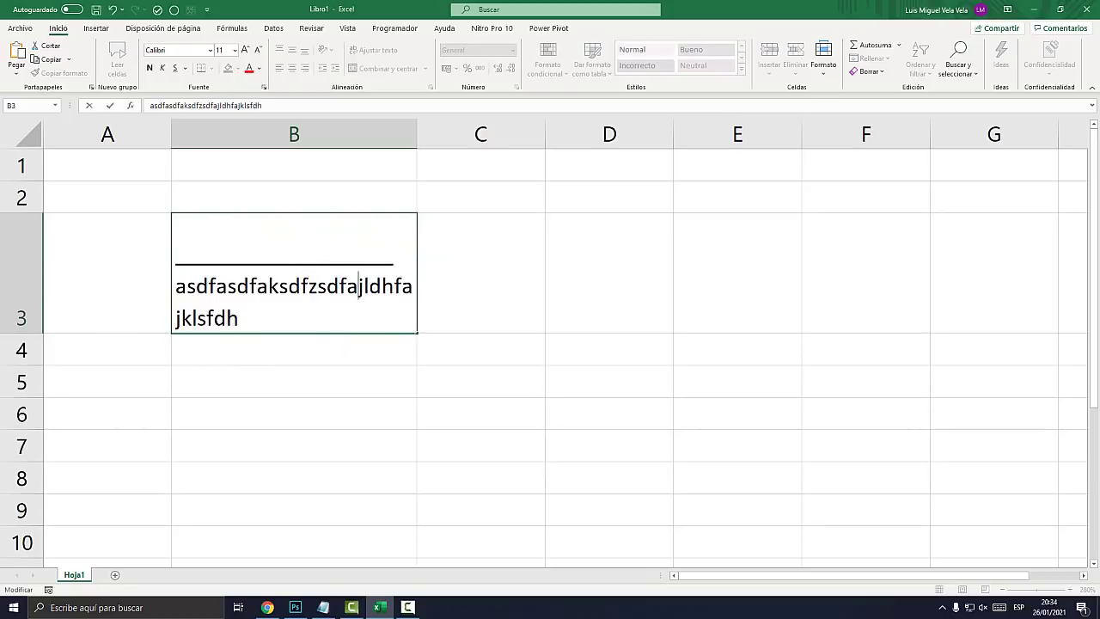
text(sdfsadf)
key(ctrl+z)
key(ctrl+y)
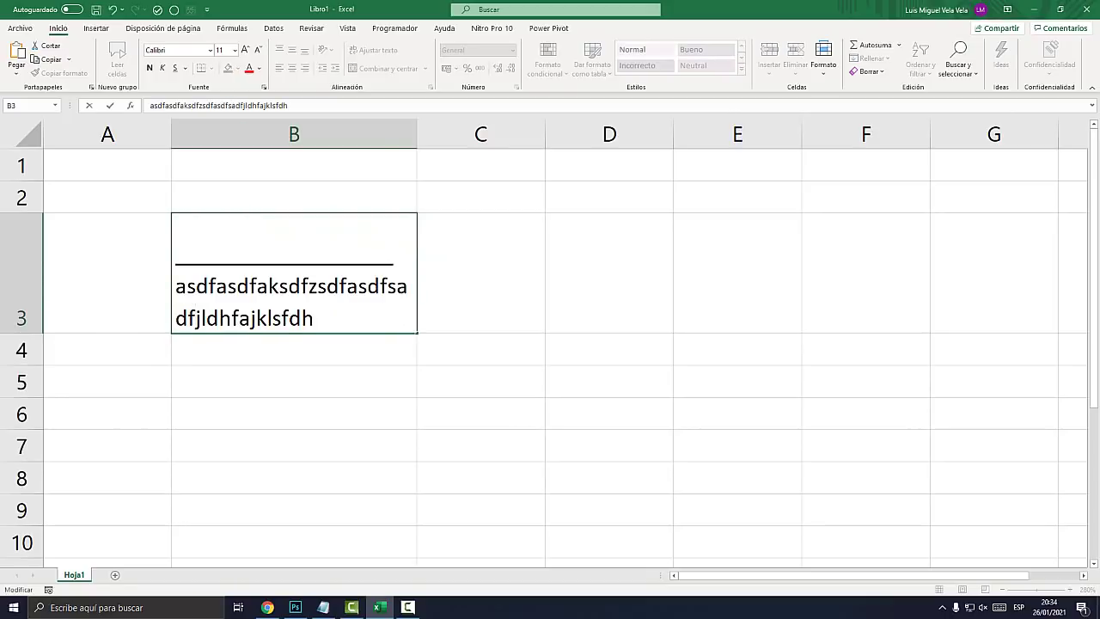
key(ctrl+z)
key(BackSpace)
key(BackSpace)
key(BackSpace)
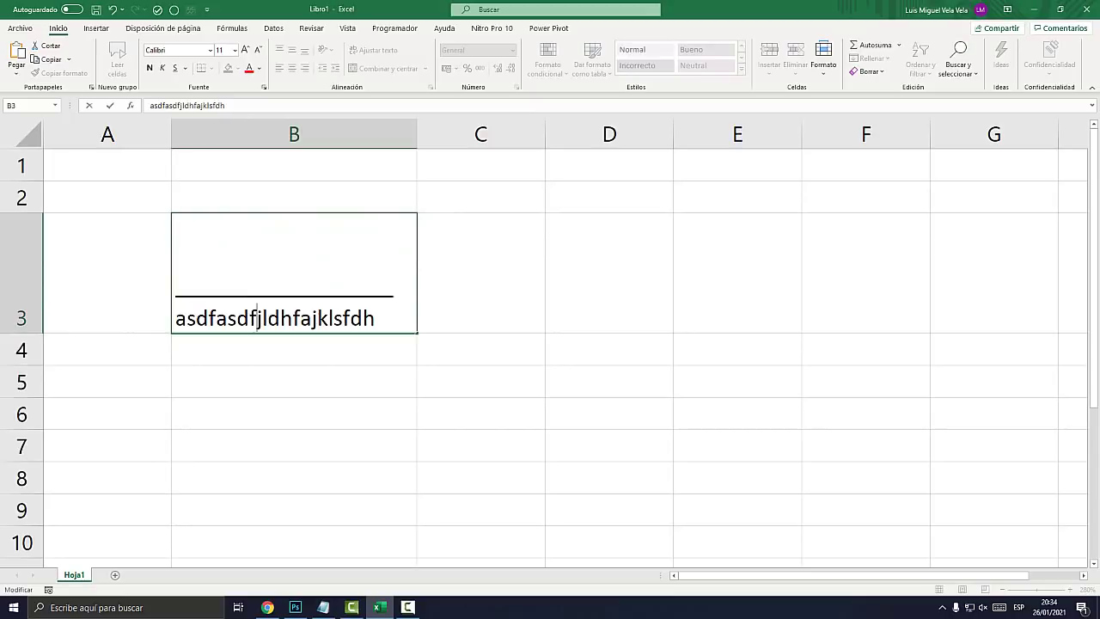
key(BackSpace)
click(358, 283)
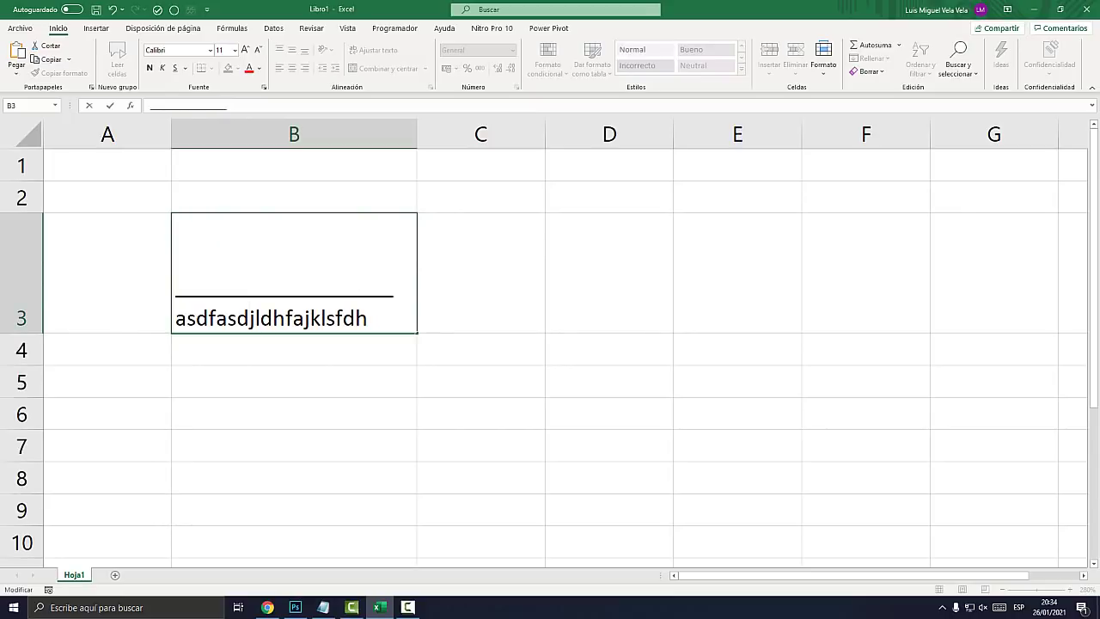
key(BackSpace)
key(BackSpace)
key(BackSpace)
Add two underscores to B3's top line, then commit the cell and move to C3
text(_)
text(_)
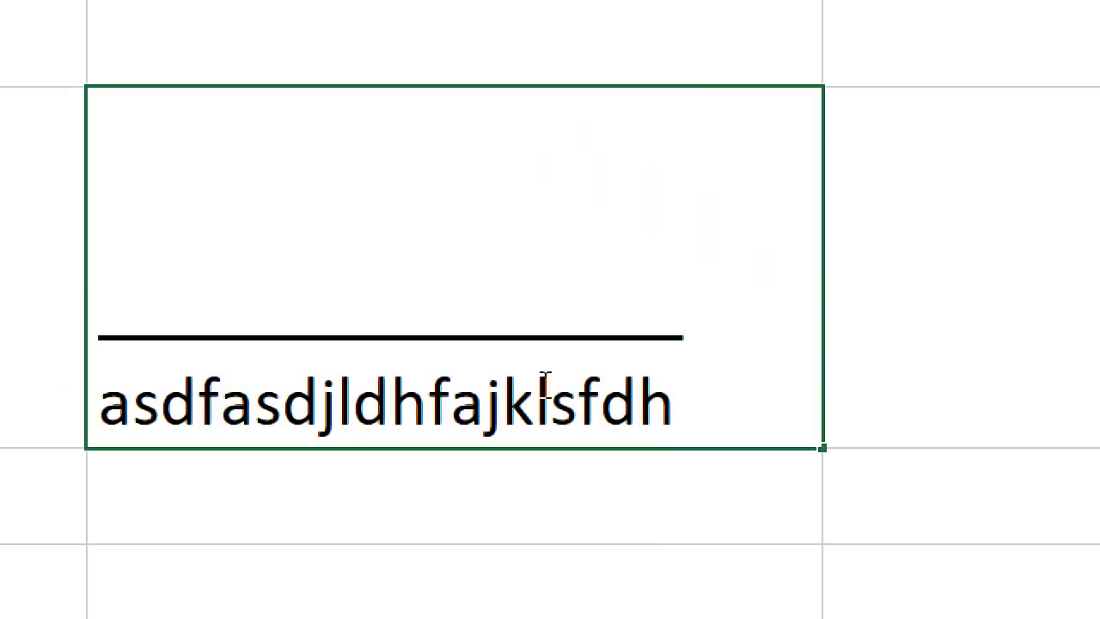
mouse_move(670, 410)
mouse_down()
mouse_move(151, 374)
mouse_move(42, 341)
mouse_up()
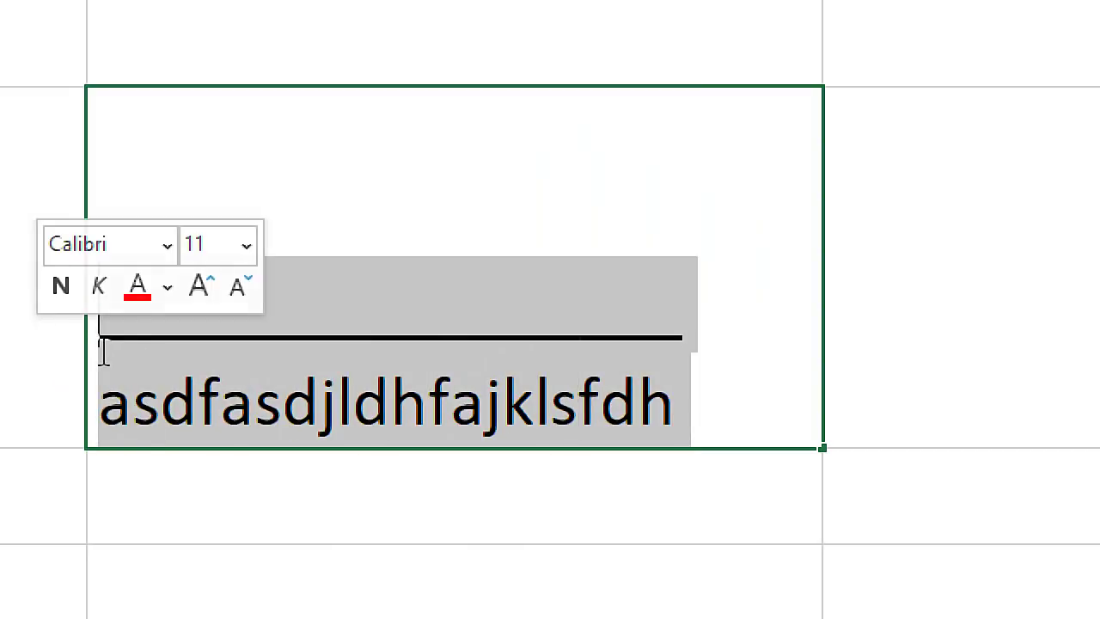
click(220, 460)
click(102, 374)
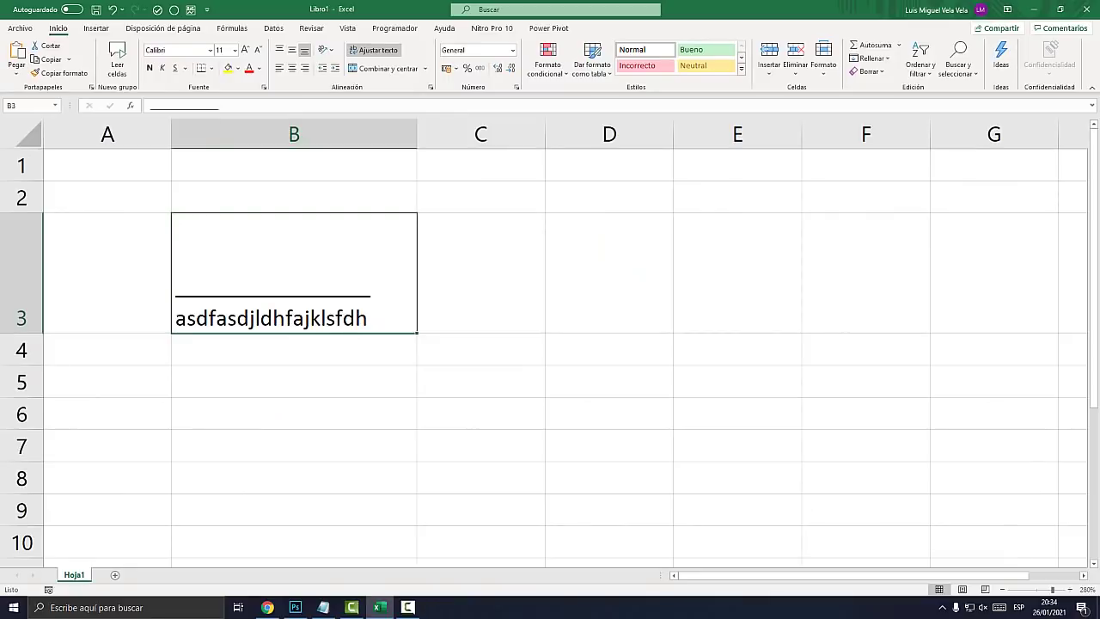
key(Right)
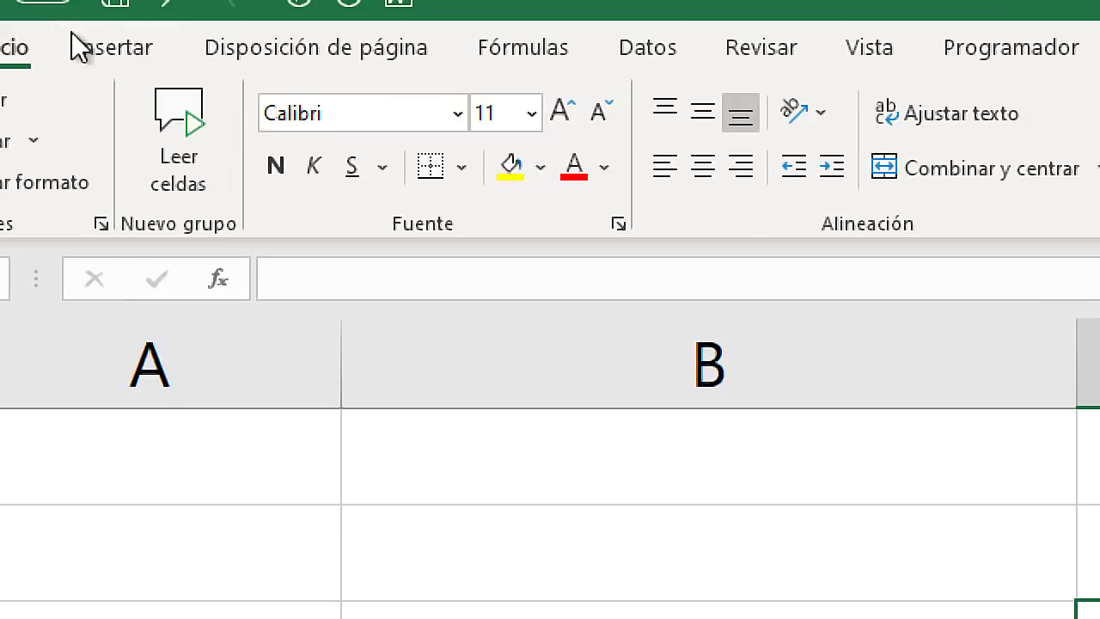
Insert a new equation containing an overbar accent template
click(101, 31)
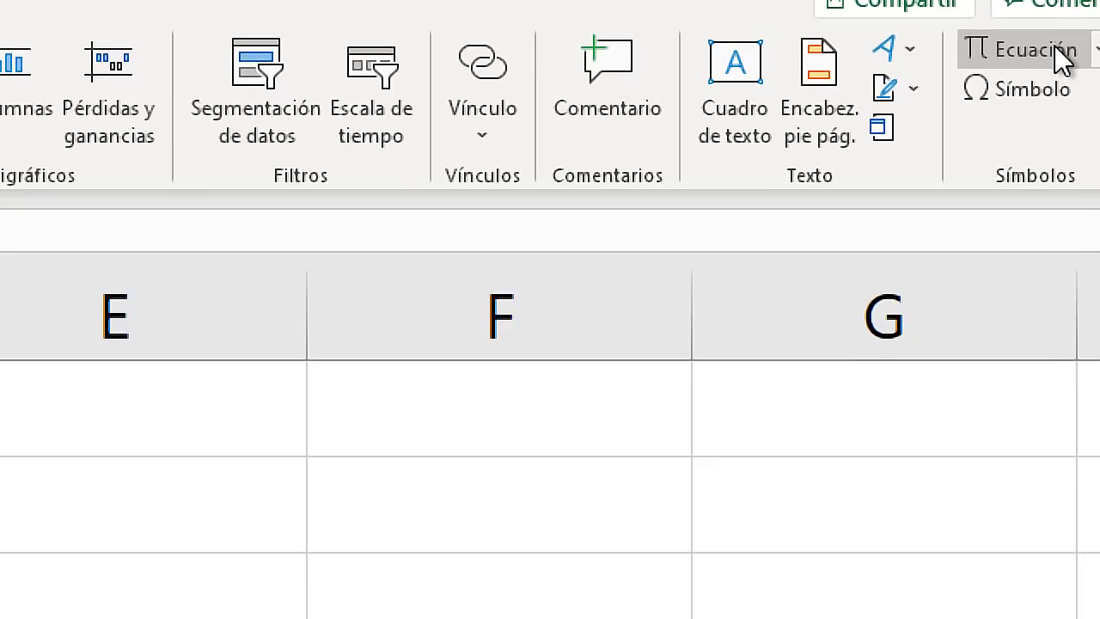
click(1044, 45)
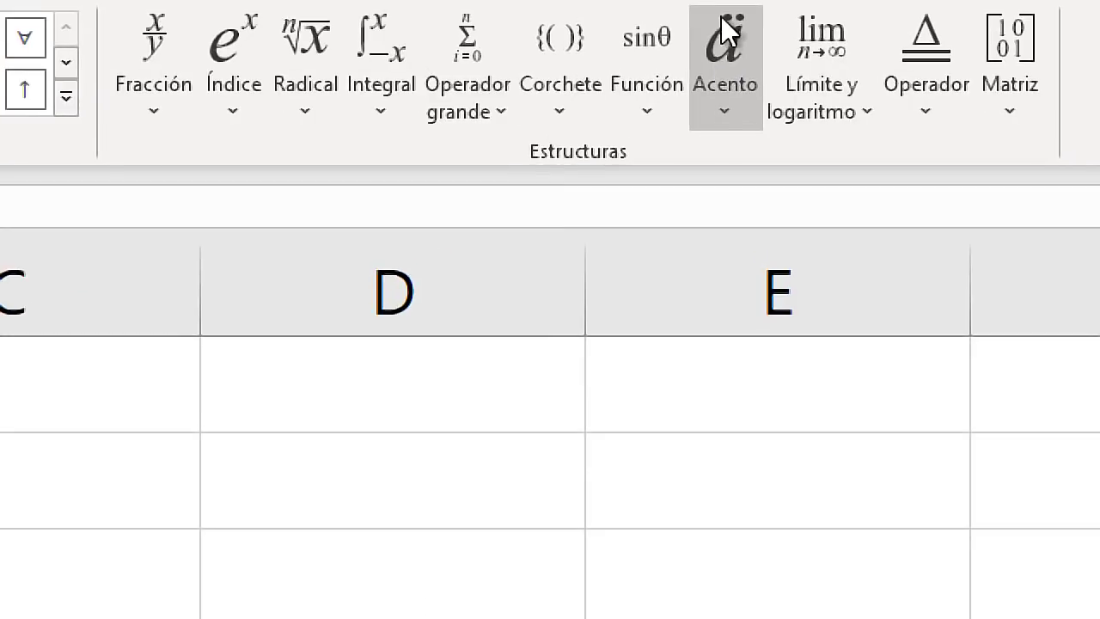
click(720, 74)
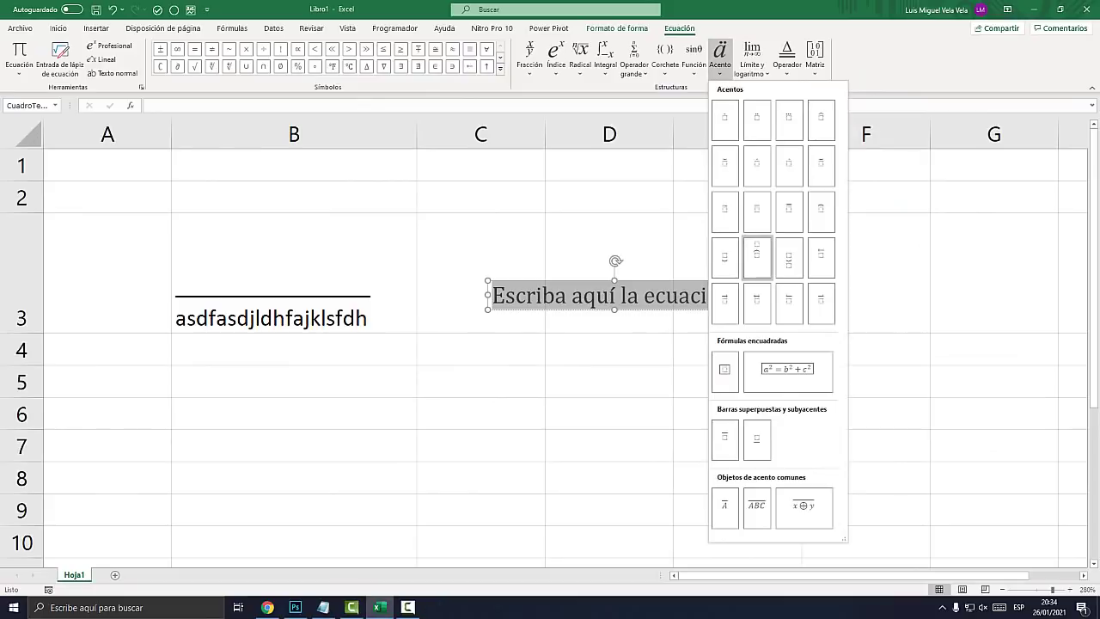
click(756, 213)
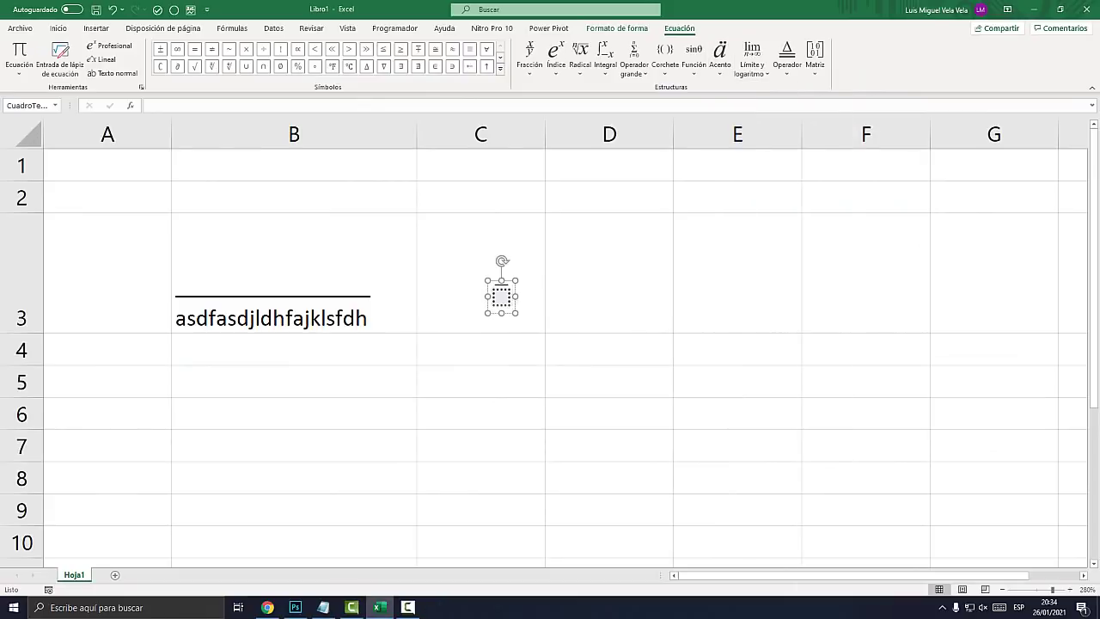
Type the person's name under the overbar and move the equation beside B3's text
click(501, 297)
text(El)
key(BackSpace)
key(BackSpace)
text(Miguel Vela)
key(Return)
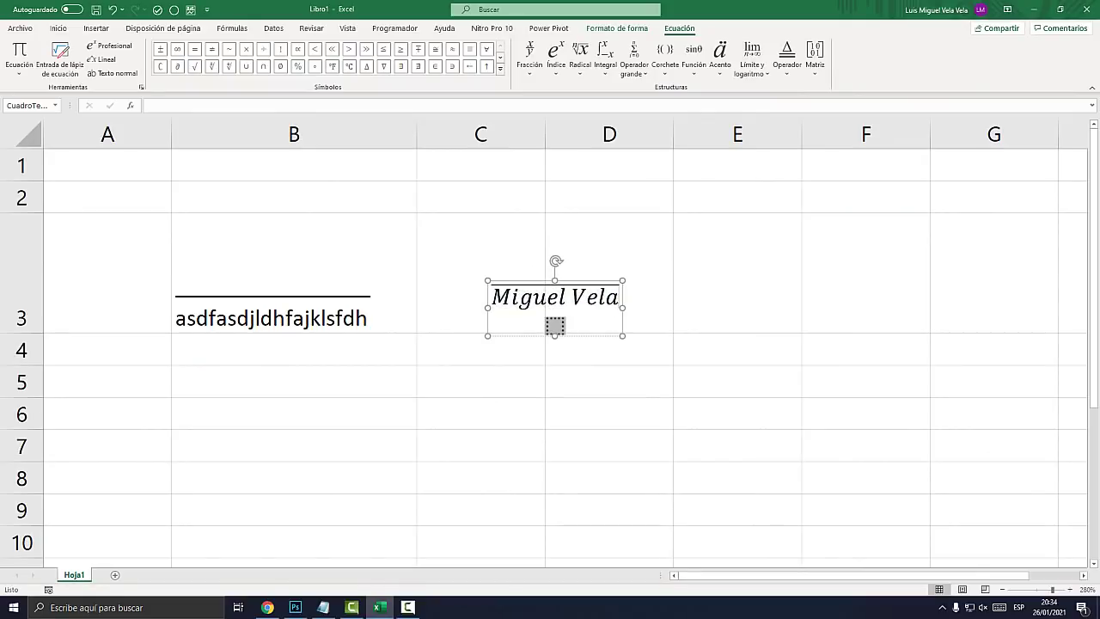
drag(555, 296, 444, 309)
key(Escape)
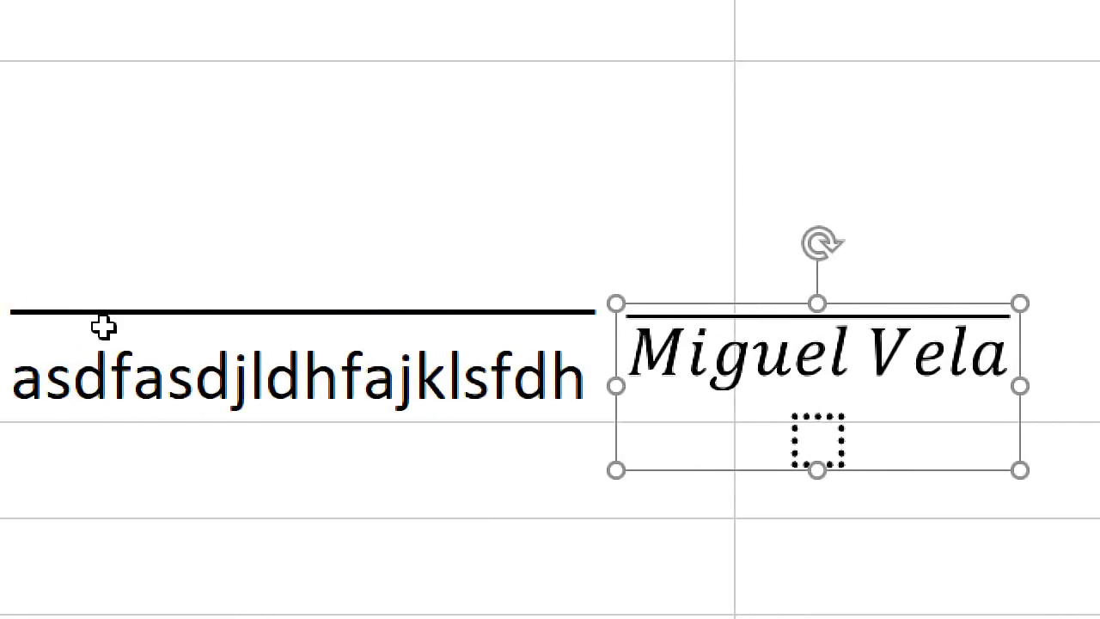
Select the equation and shift it slightly to the right
click(235, 311)
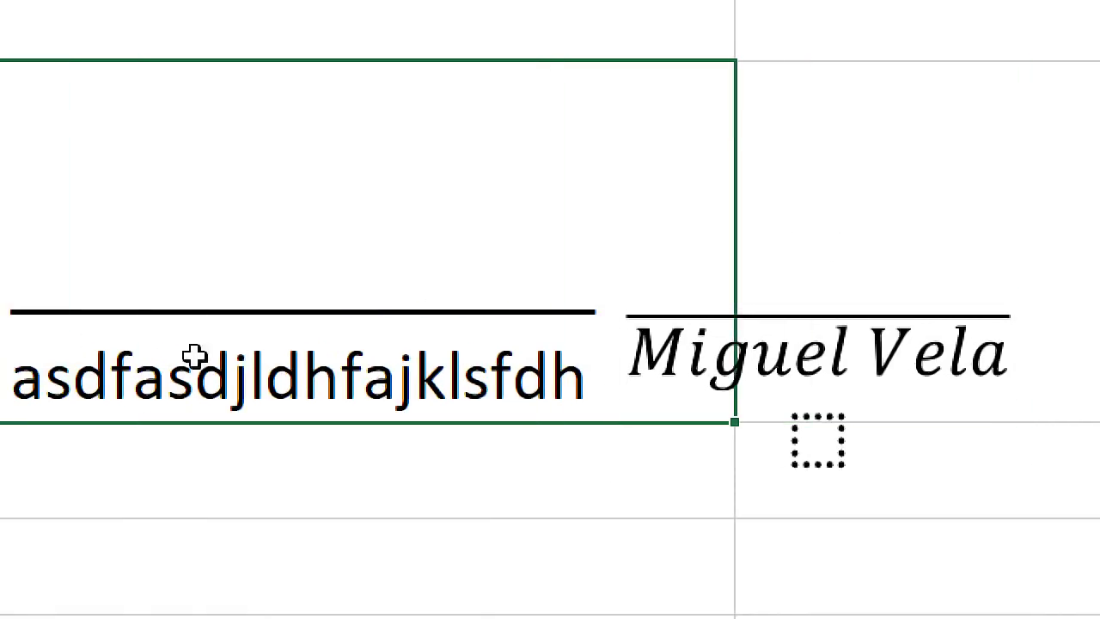
click(728, 359)
mouse_move(699, 304)
mouse_down()
mouse_move(783, 289)
mouse_move(736, 277)
mouse_up()
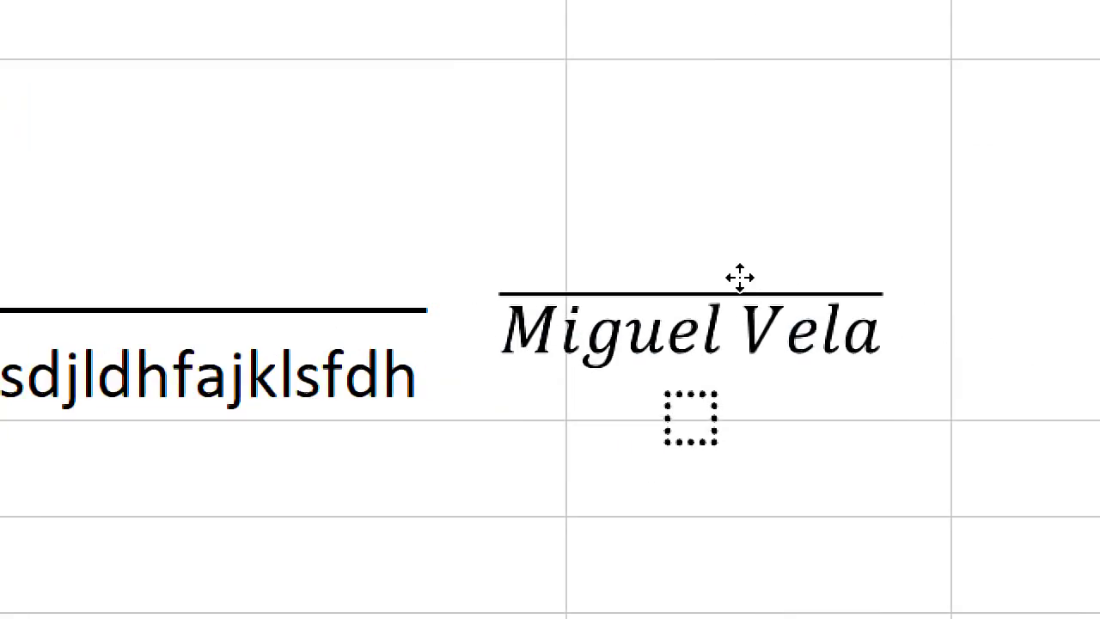
Narrow the equation box and retype the person's name as a single overbarred line
click(514, 329)
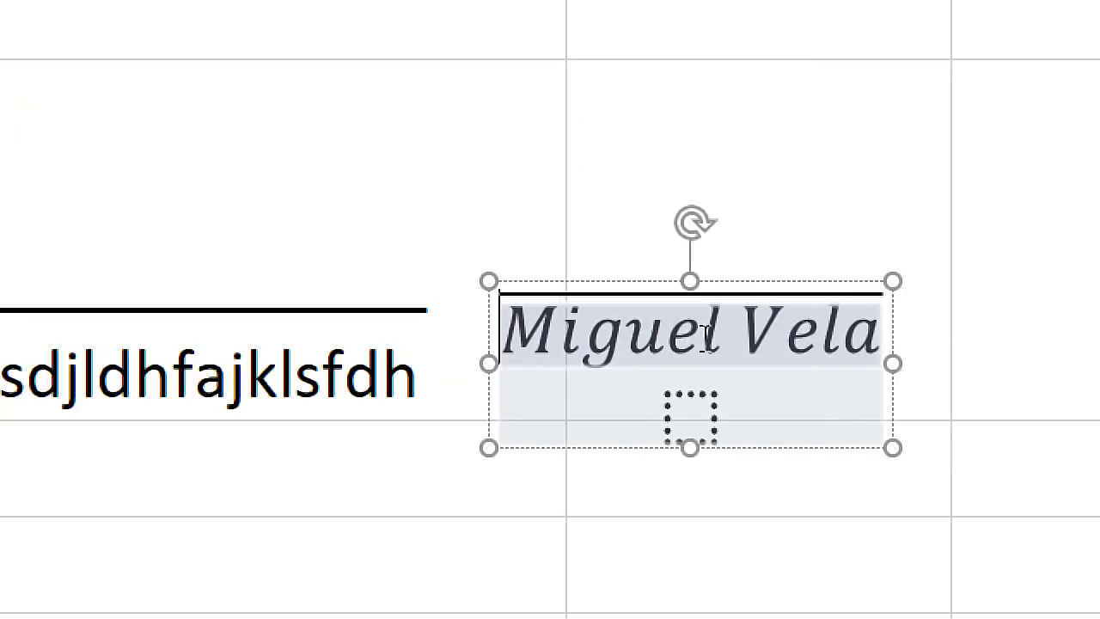
drag(893, 363, 607, 365)
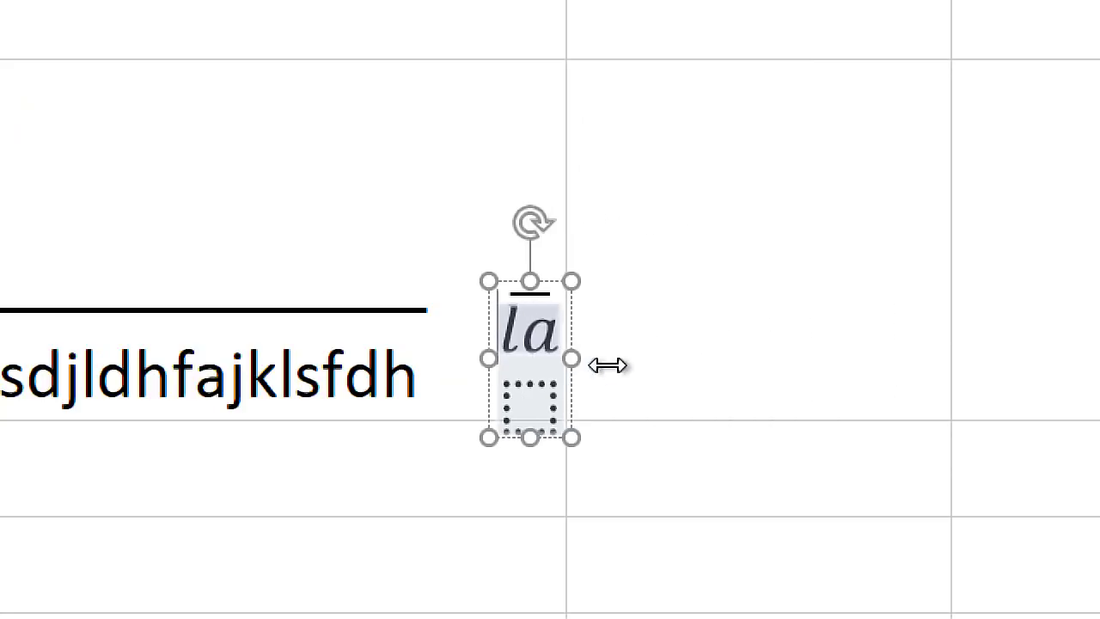
key(Delete)
key(Delete)
key(Delete)
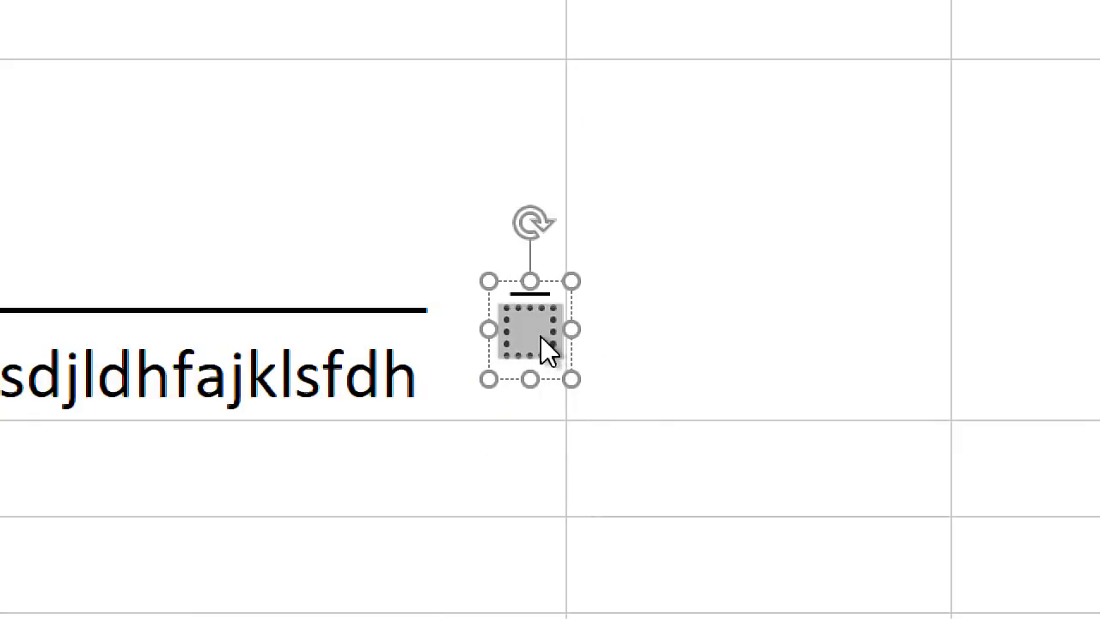
text(Migu)
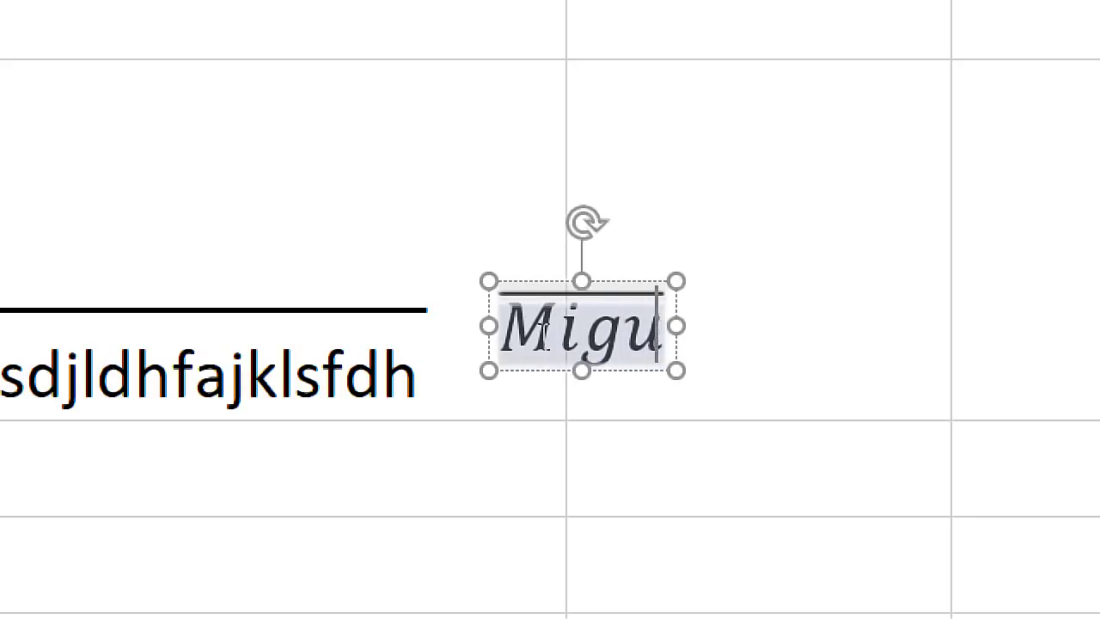
text(el Vela)
click(574, 427)
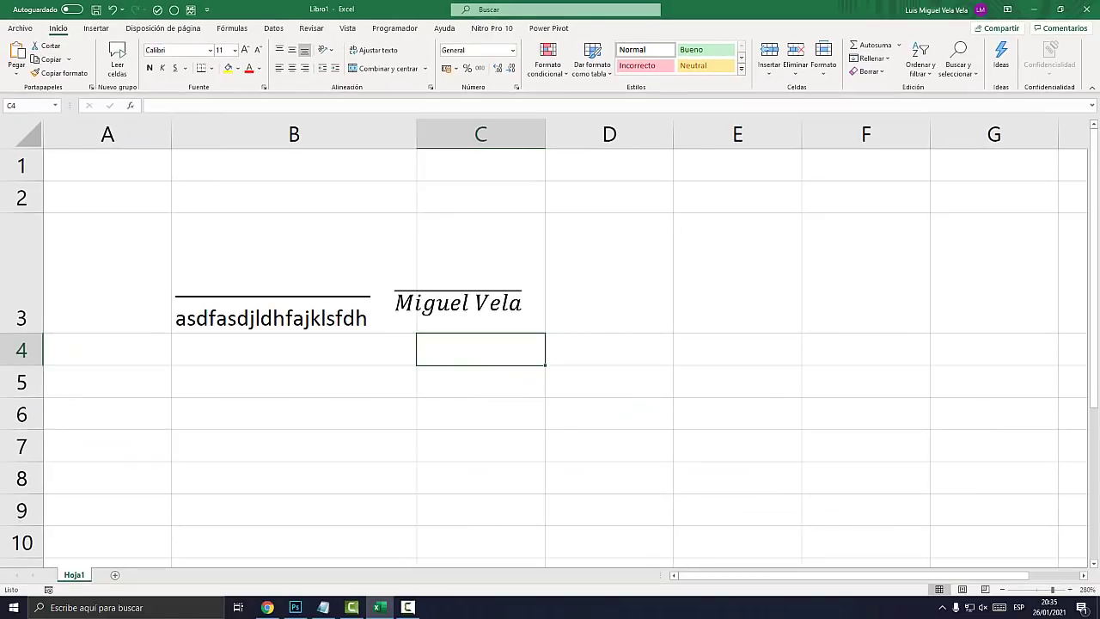
Drag the overbarred name equation slightly right and down to line up with row 3
drag(458, 302, 478, 310)
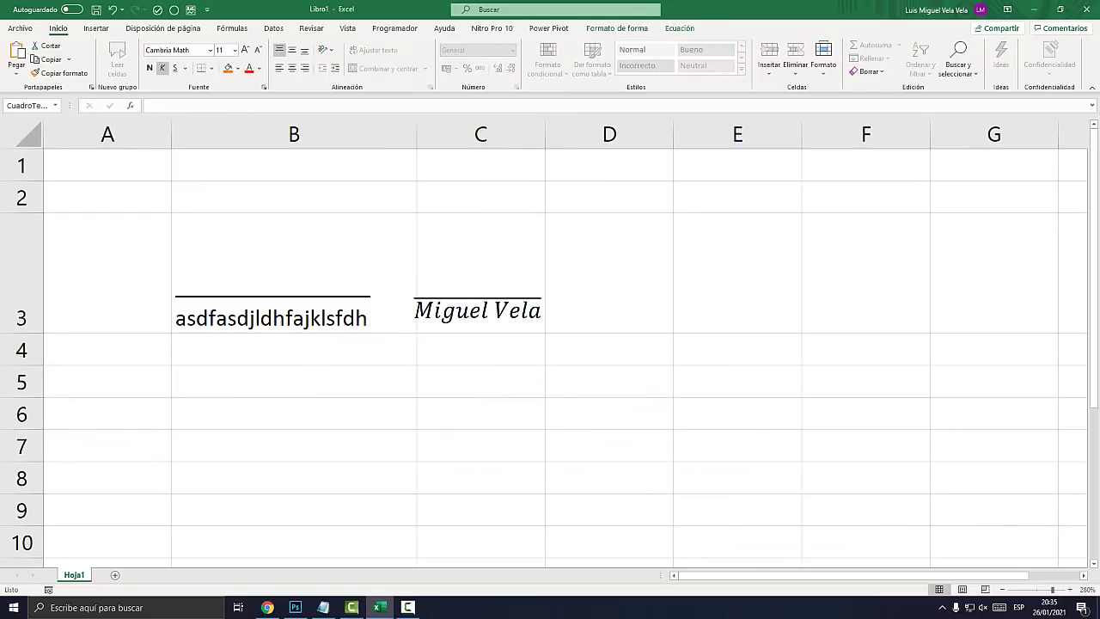